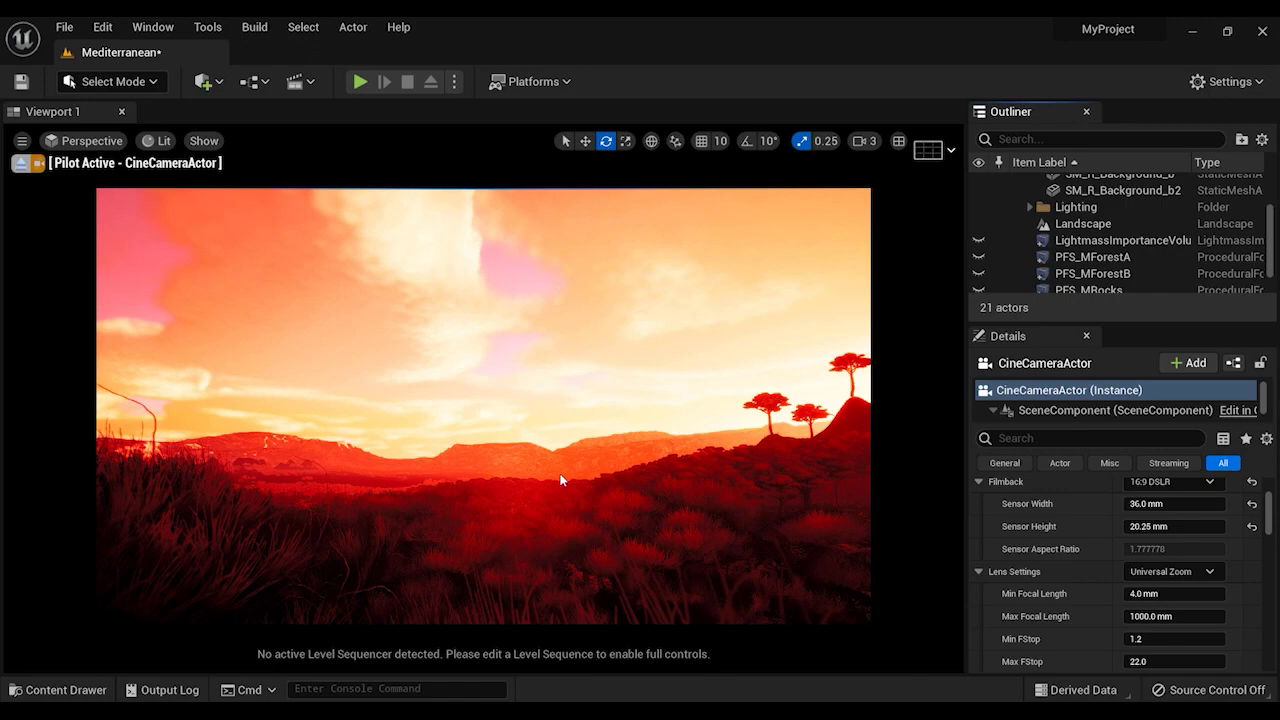
Step: Rotate the atmospheric sun light interactively in the viewport to change the sky and landscape lighting
right_click(560, 480)
key(ctrl+l)
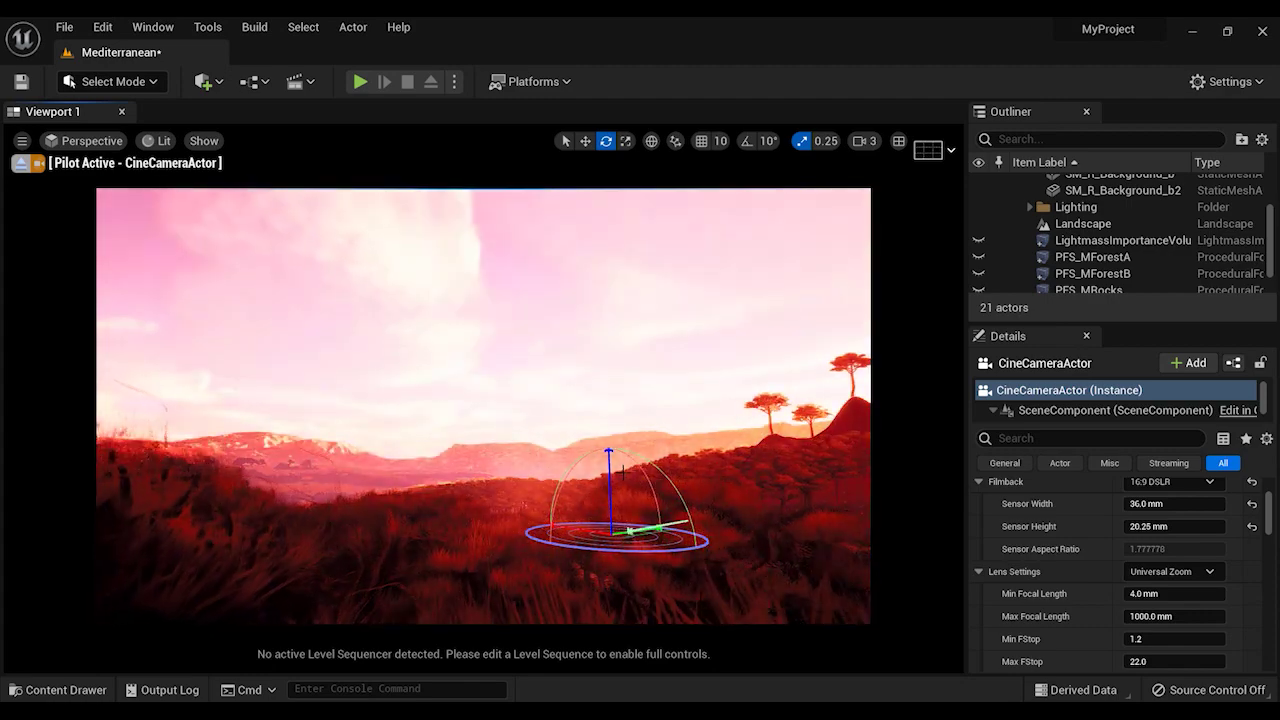
click(1030, 207)
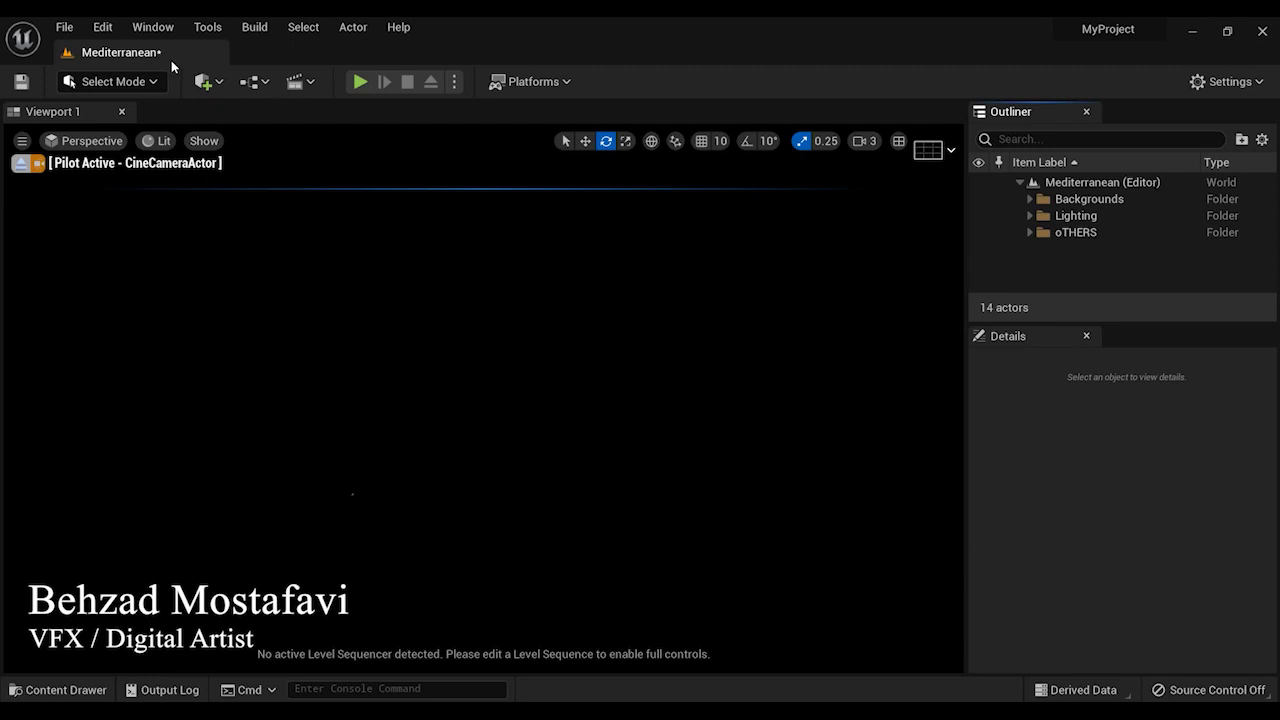
Step: Open the Env. Light Mixer and create a sky light plus atmospheric lights 0 and 1
click(165, 29)
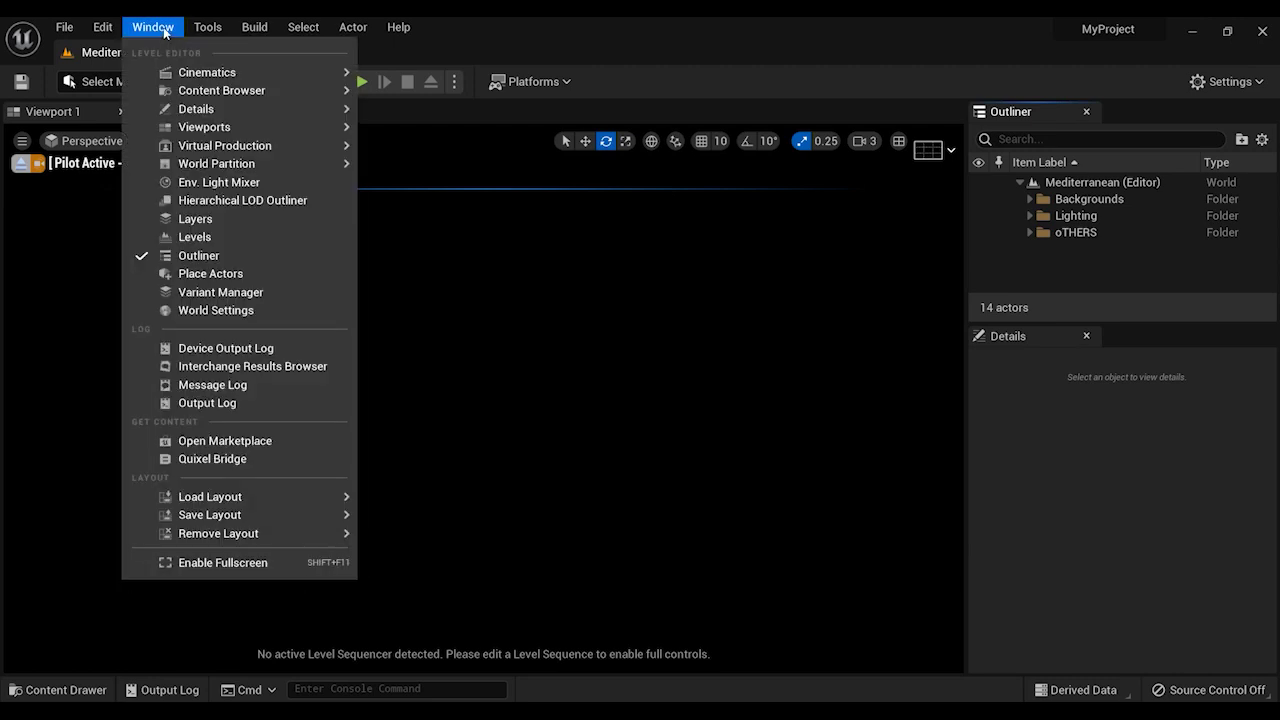
click(240, 190)
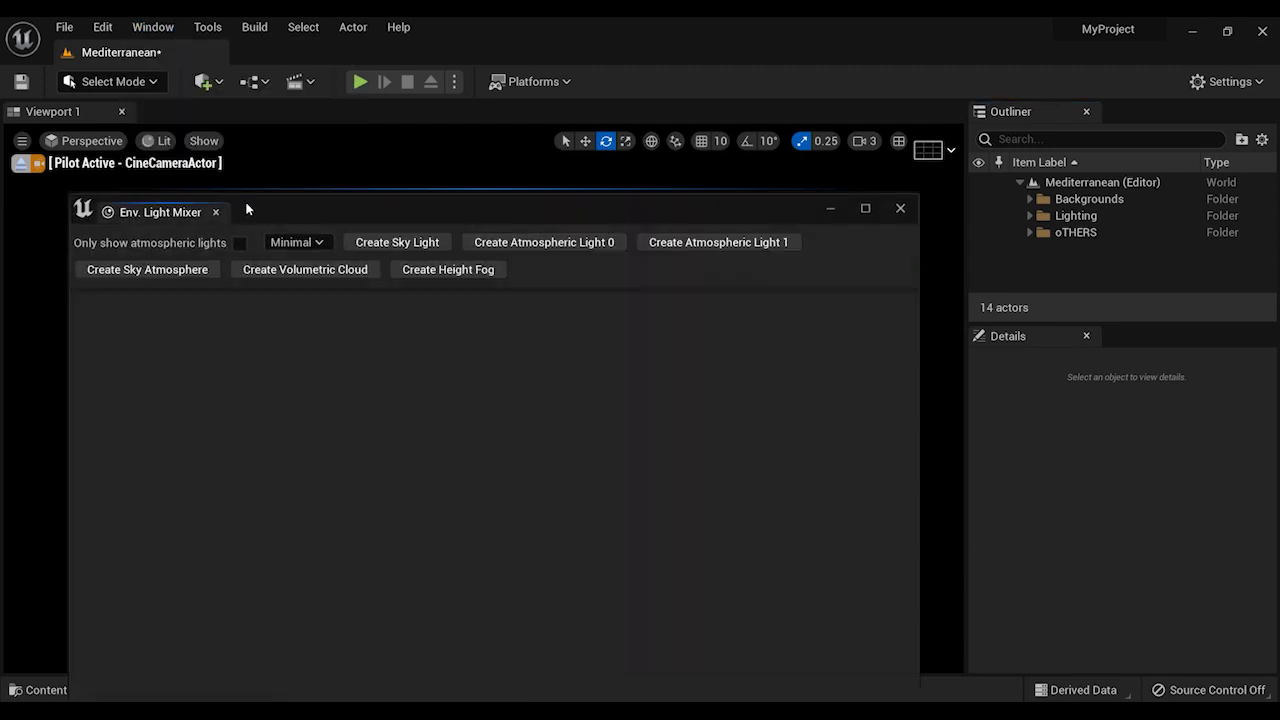
click(418, 243)
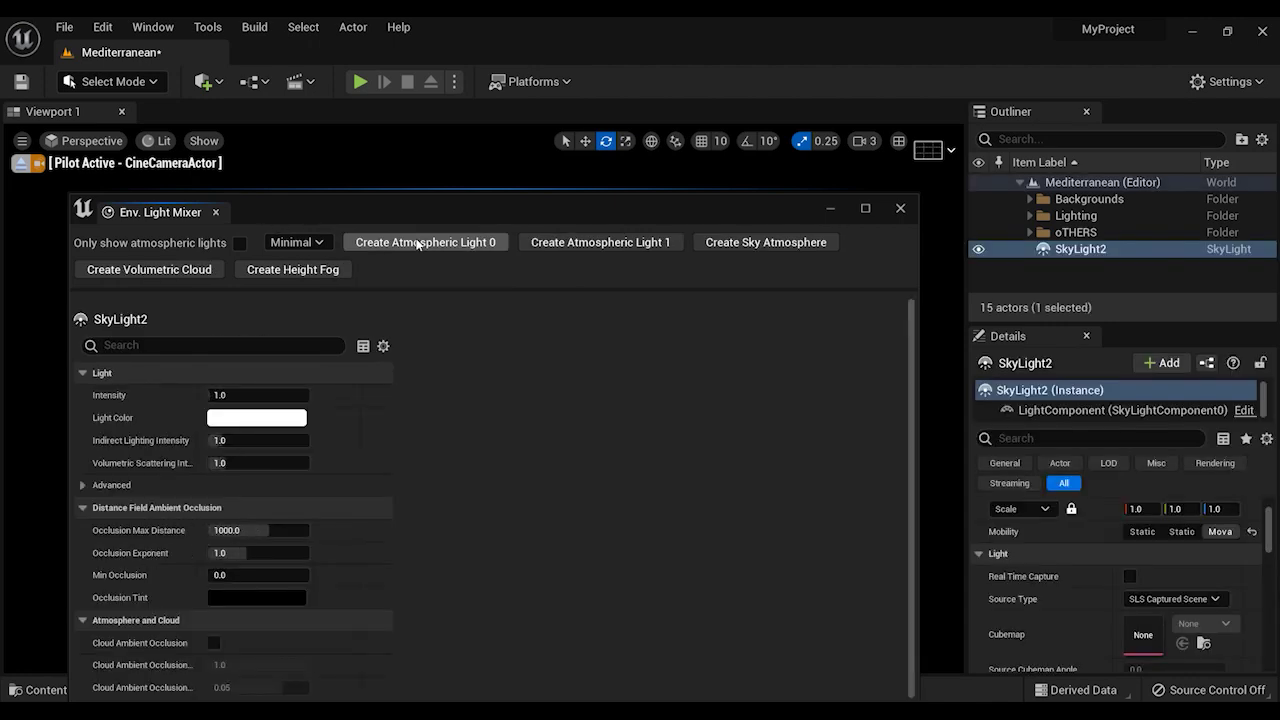
click(418, 243)
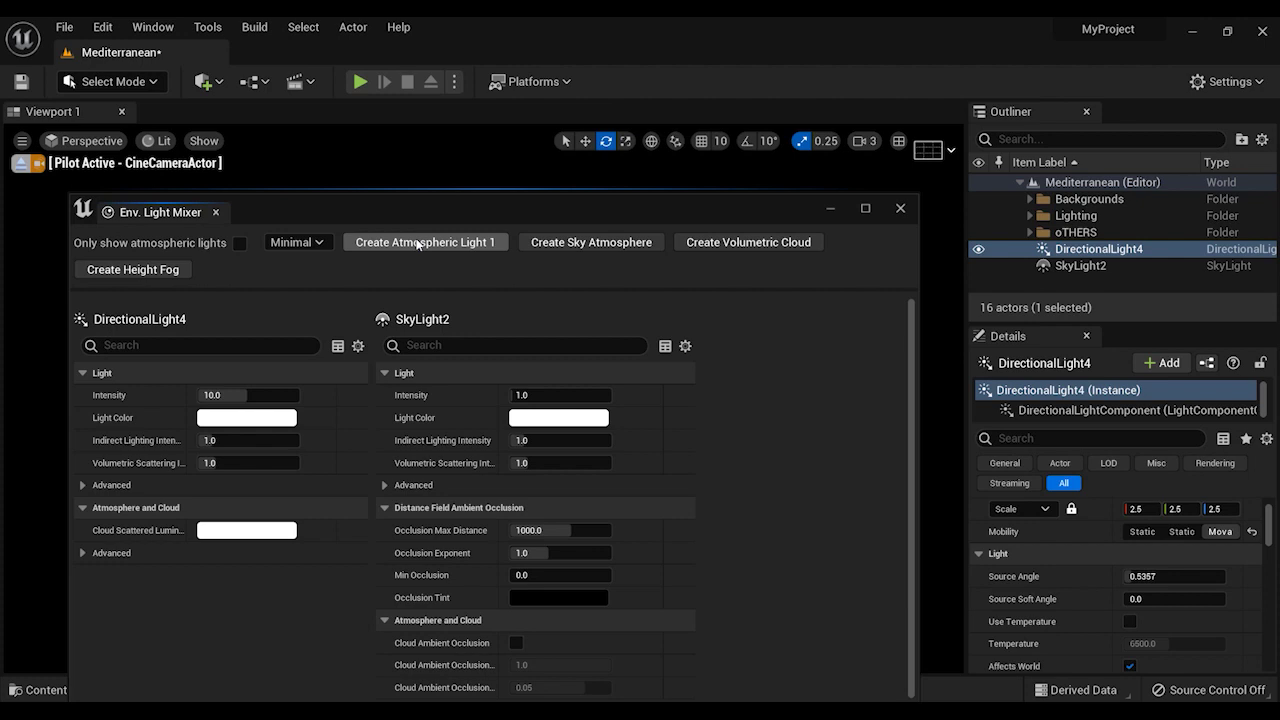
click(418, 243)
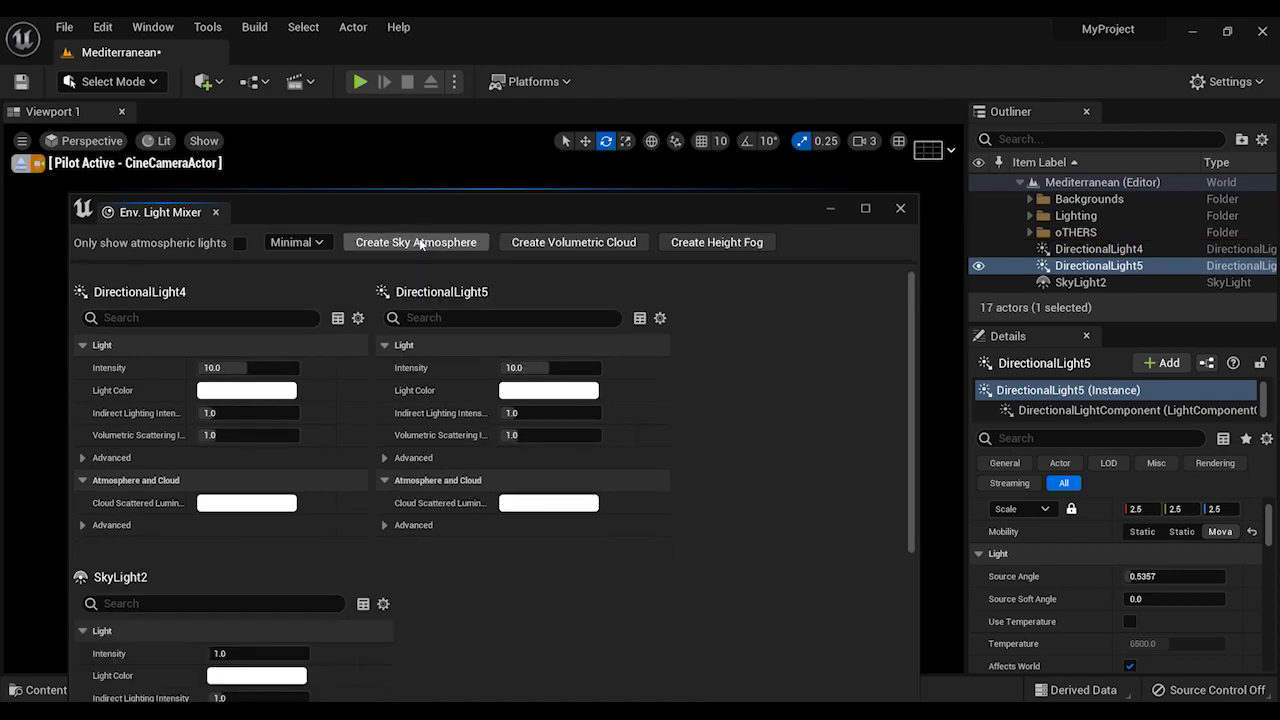
Step: Create a sky atmosphere, a volumetric cloud and a height fog, and close the Env. Light Mixer
click(418, 243)
click(420, 243)
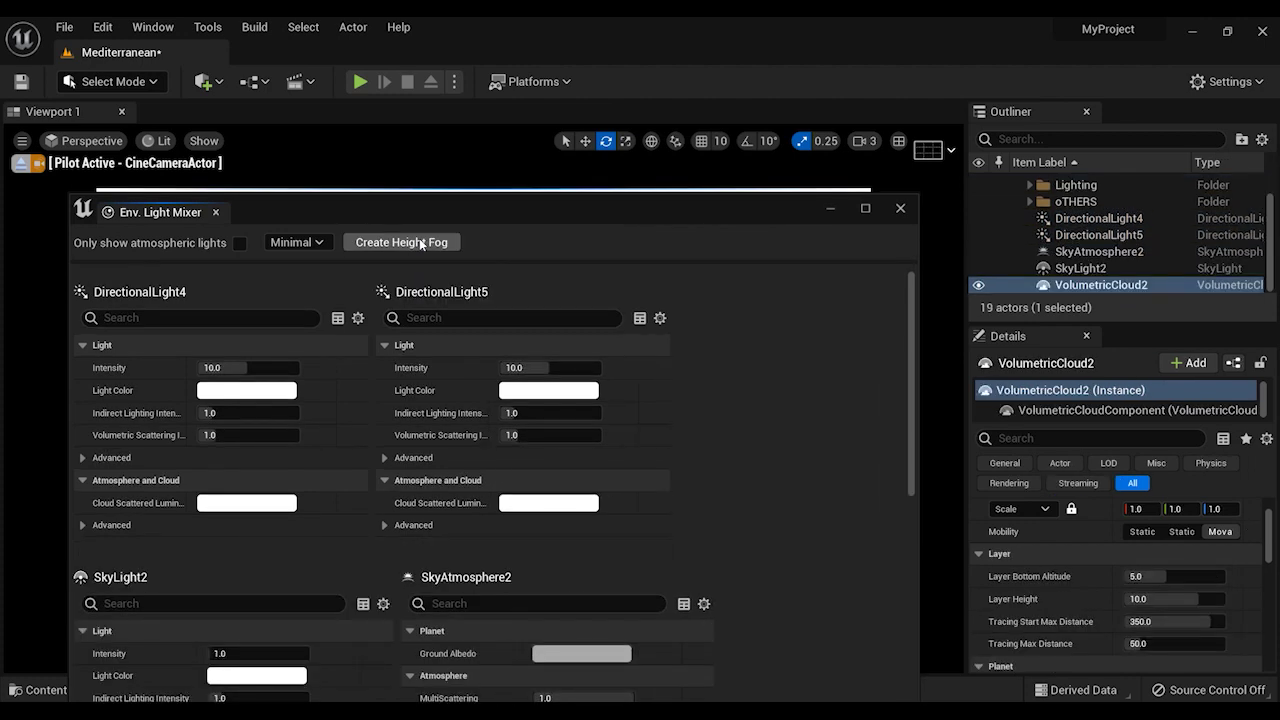
click(420, 243)
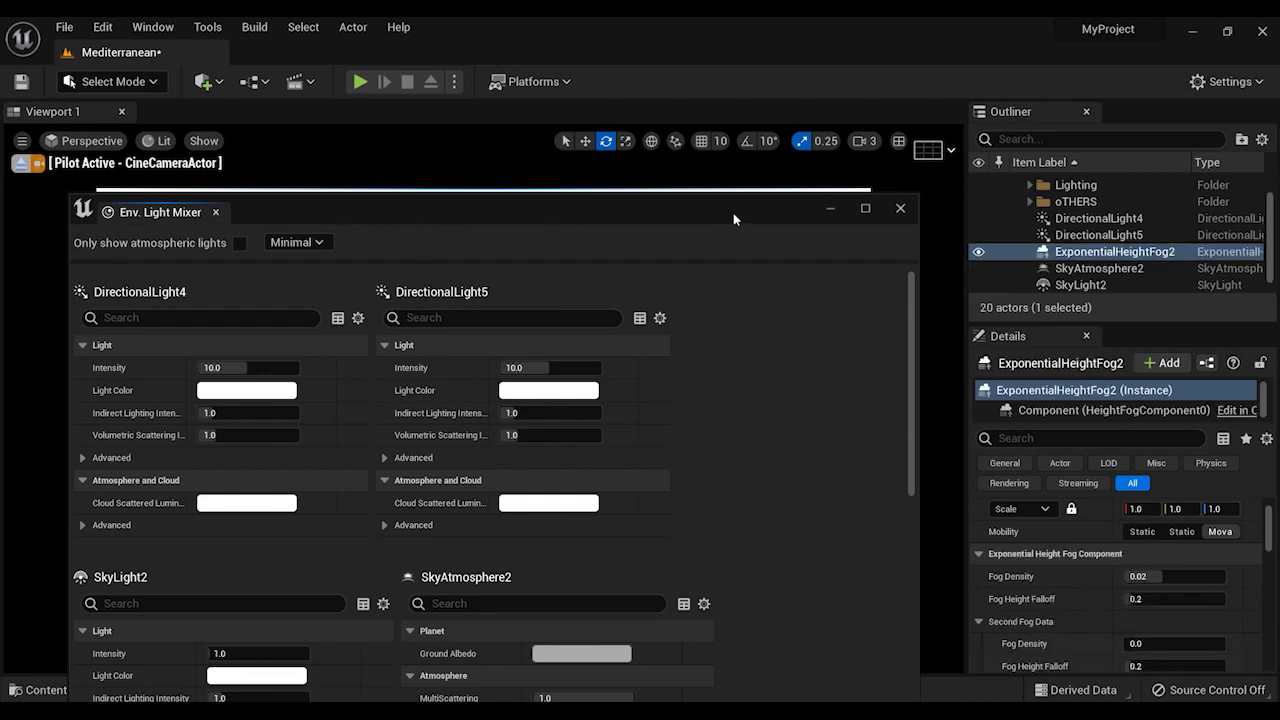
click(901, 210)
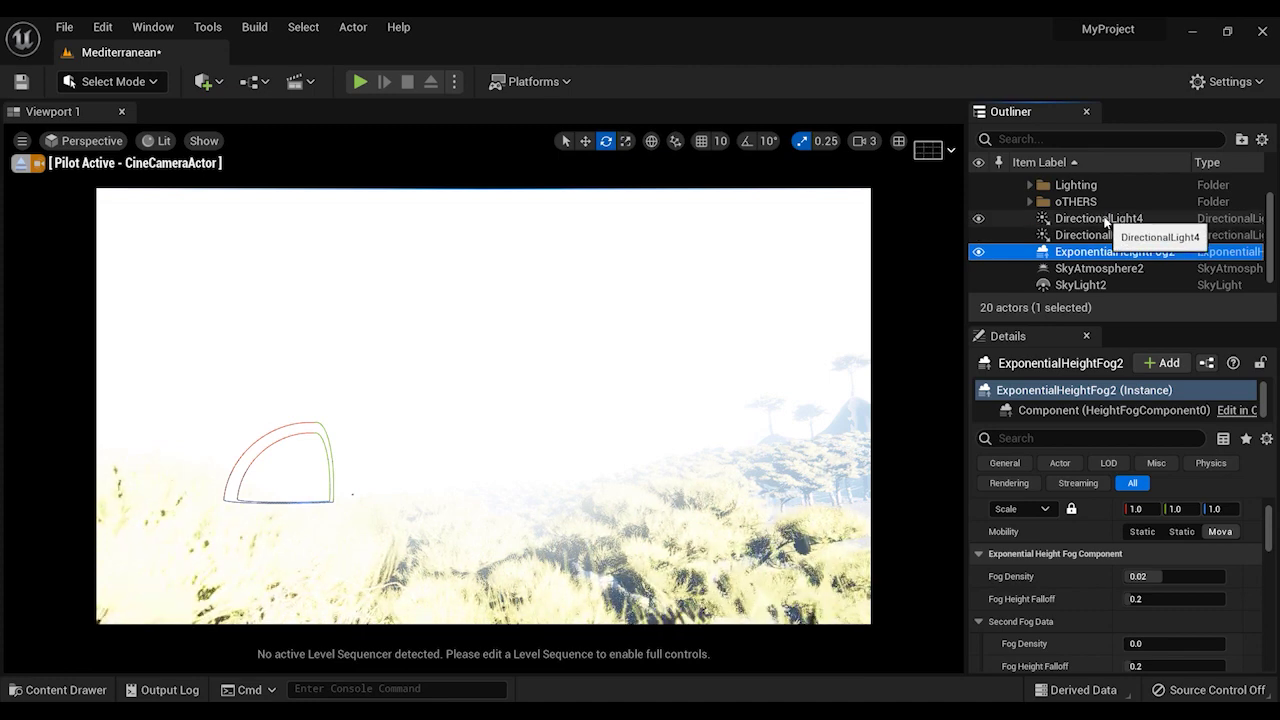
Step: Rename DirectionalLight4 as Sun1 and DirectionalLight5 as Sun2
click(1107, 222)
click(1107, 222)
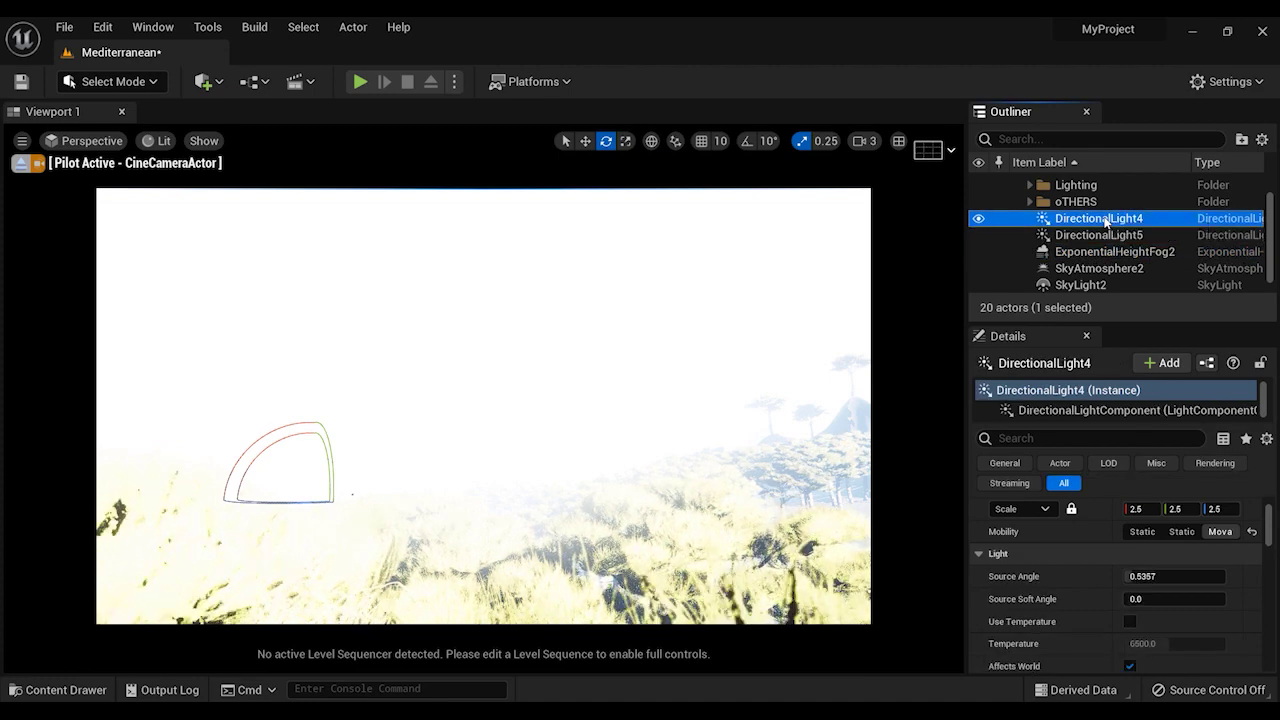
text(Sun1)
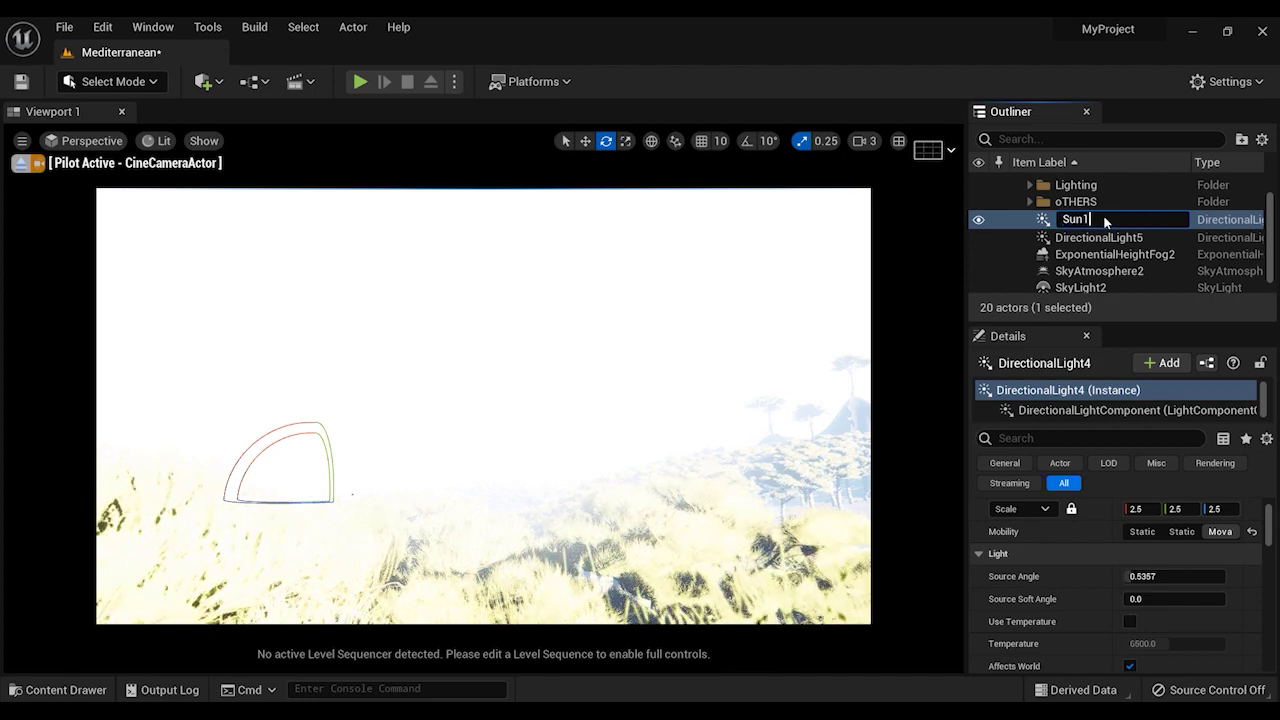
key(Return)
click(1108, 222)
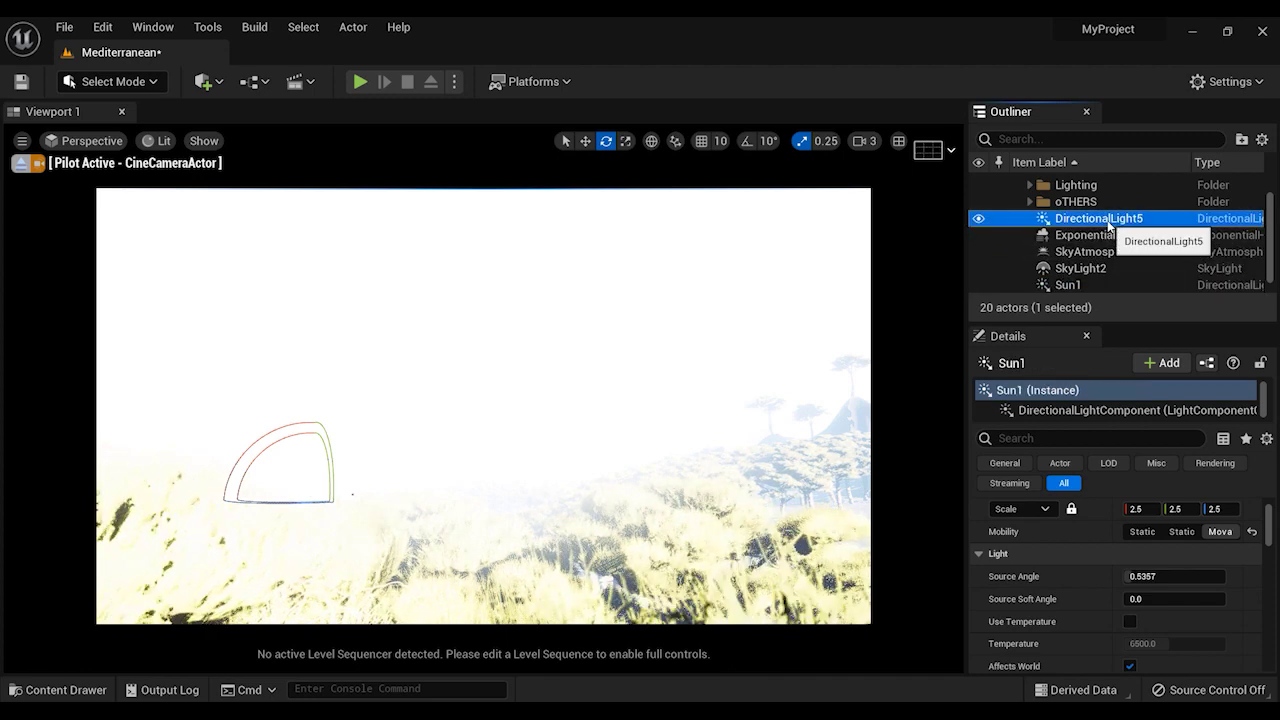
click(1107, 222)
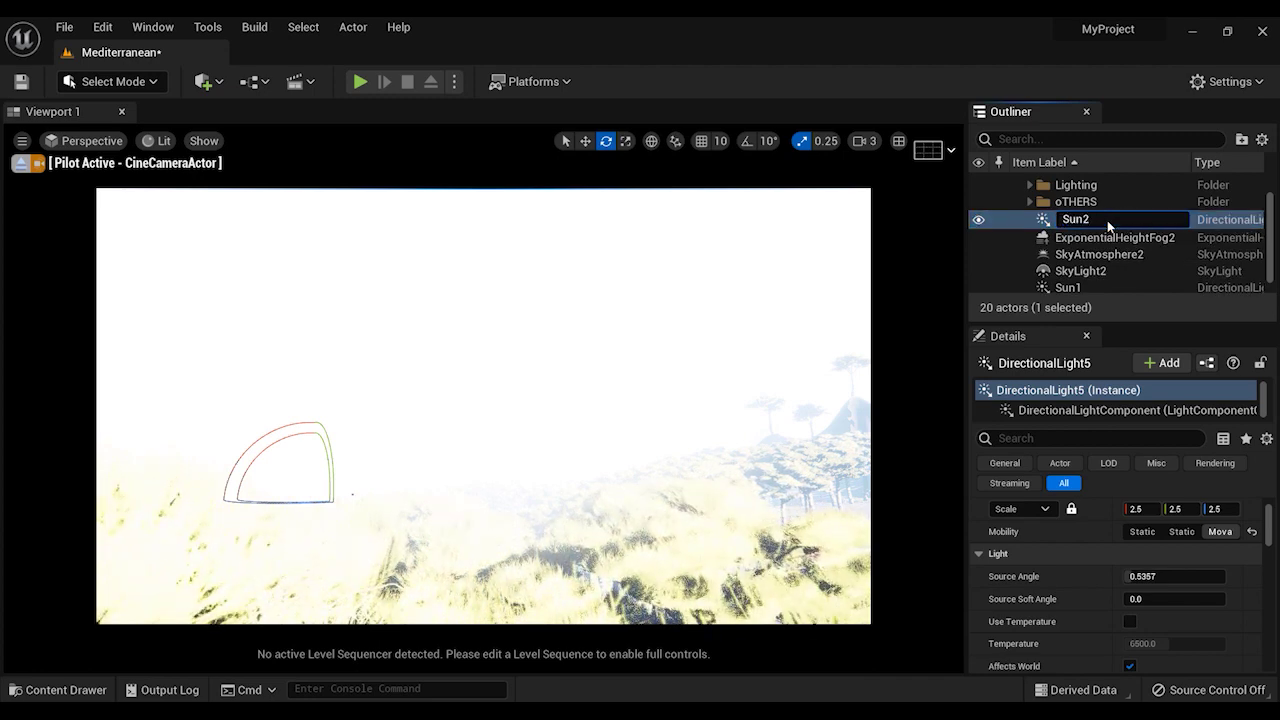
key(Return)
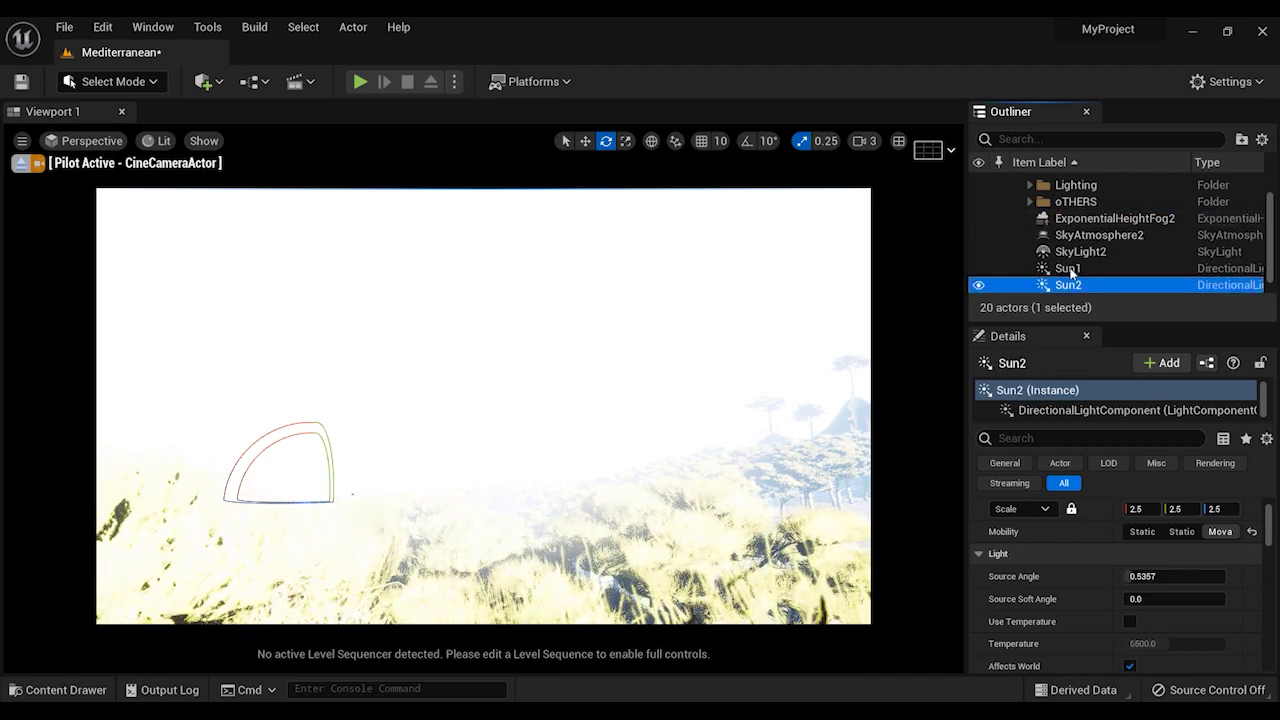
Step: Set the intensity of the Sun1 directional light to 3 lux
click(1068, 268)
scroll(1076, 600, down, 1)
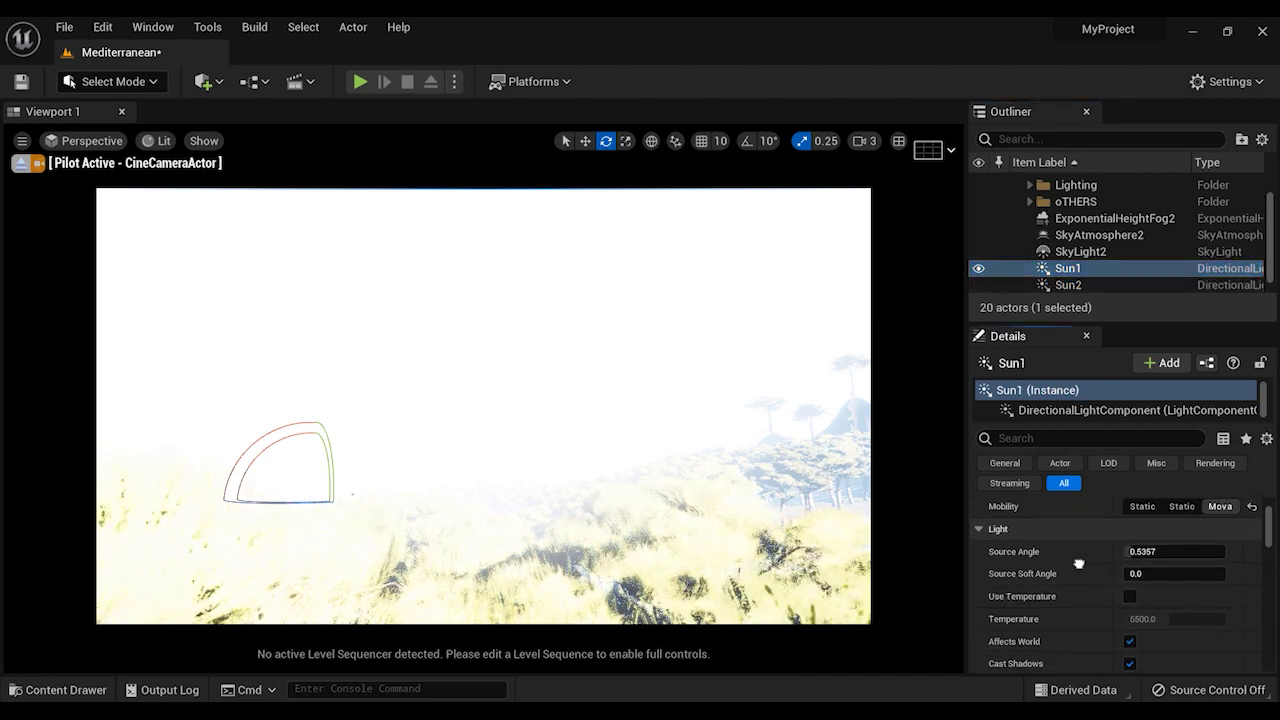
scroll(1078, 564, up, 3)
scroll(1080, 529, down, 5)
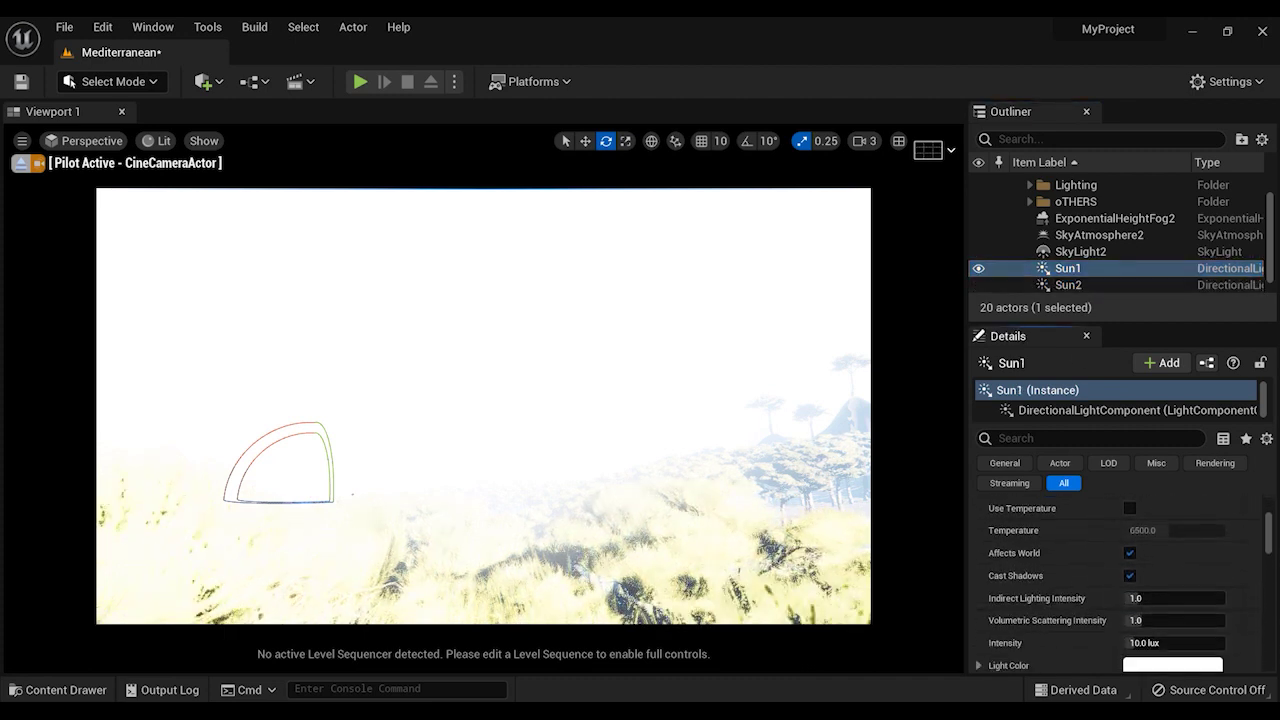
scroll(1133, 551, down, 2)
click(1140, 549)
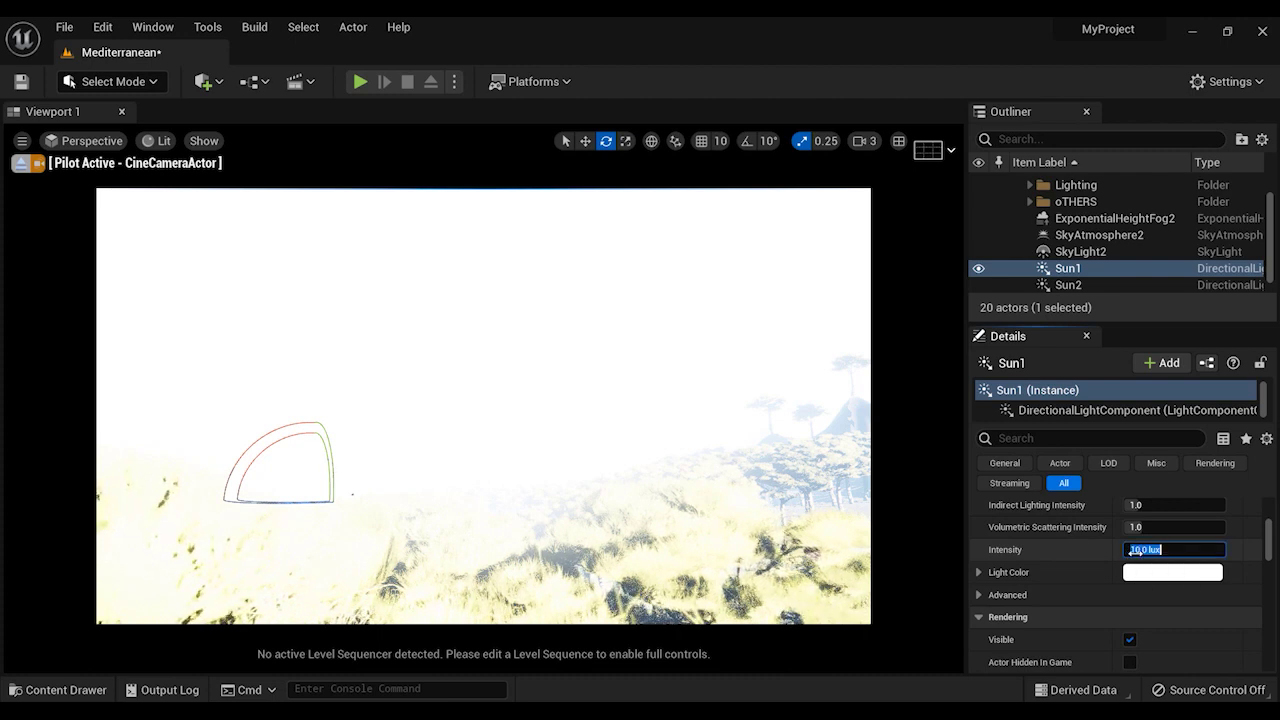
text(3)
key(Return)
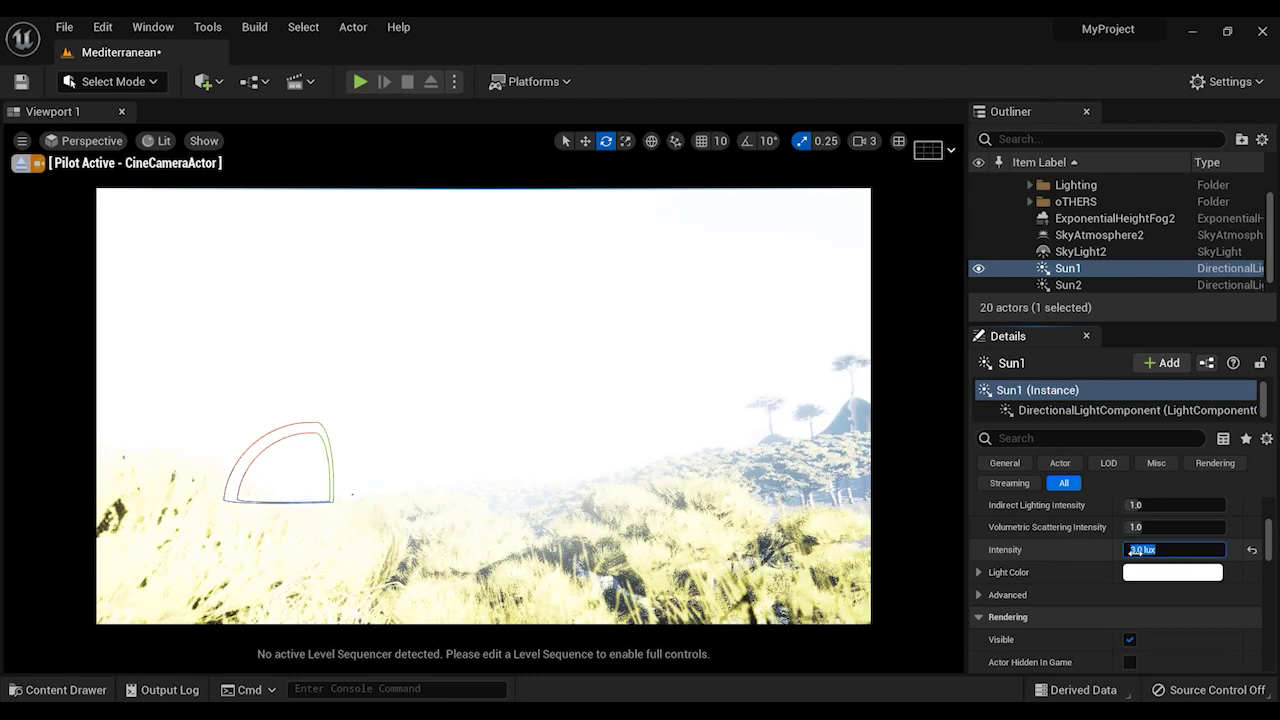
Step: Set the intensity of the Sun2 directional light to 3 lux
click(1068, 285)
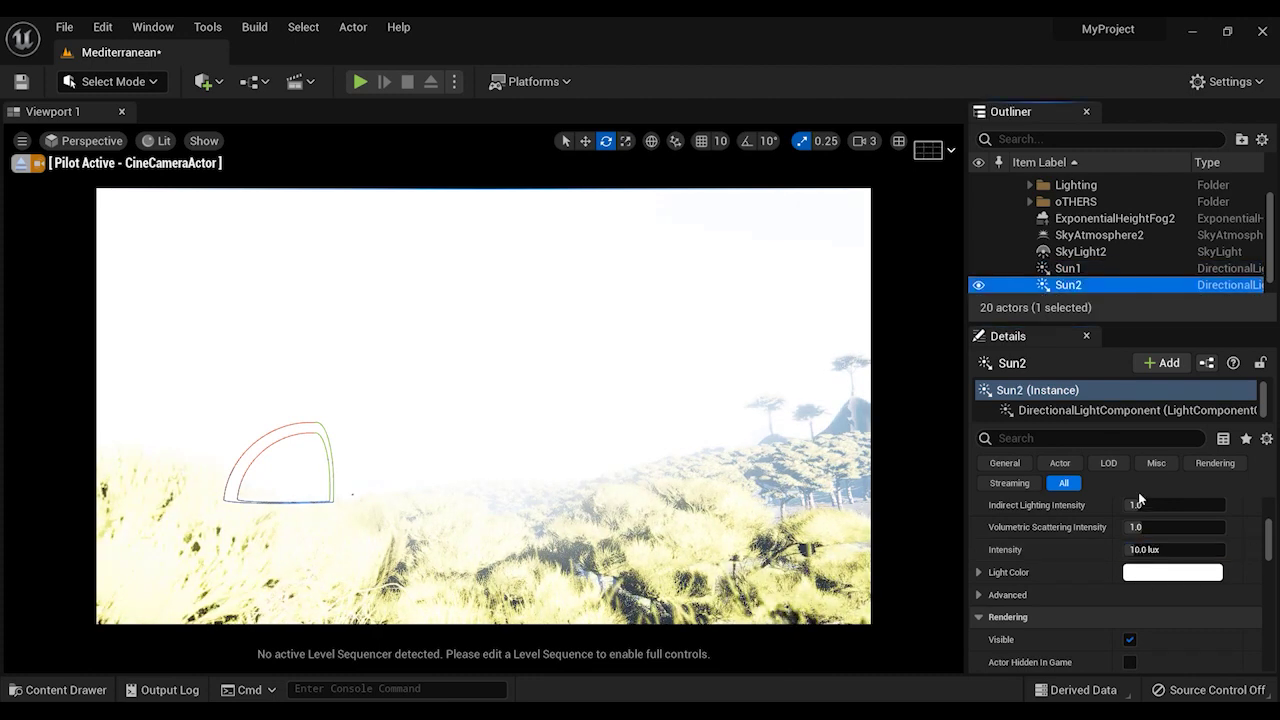
click(1153, 551)
text(3)
key(Return)
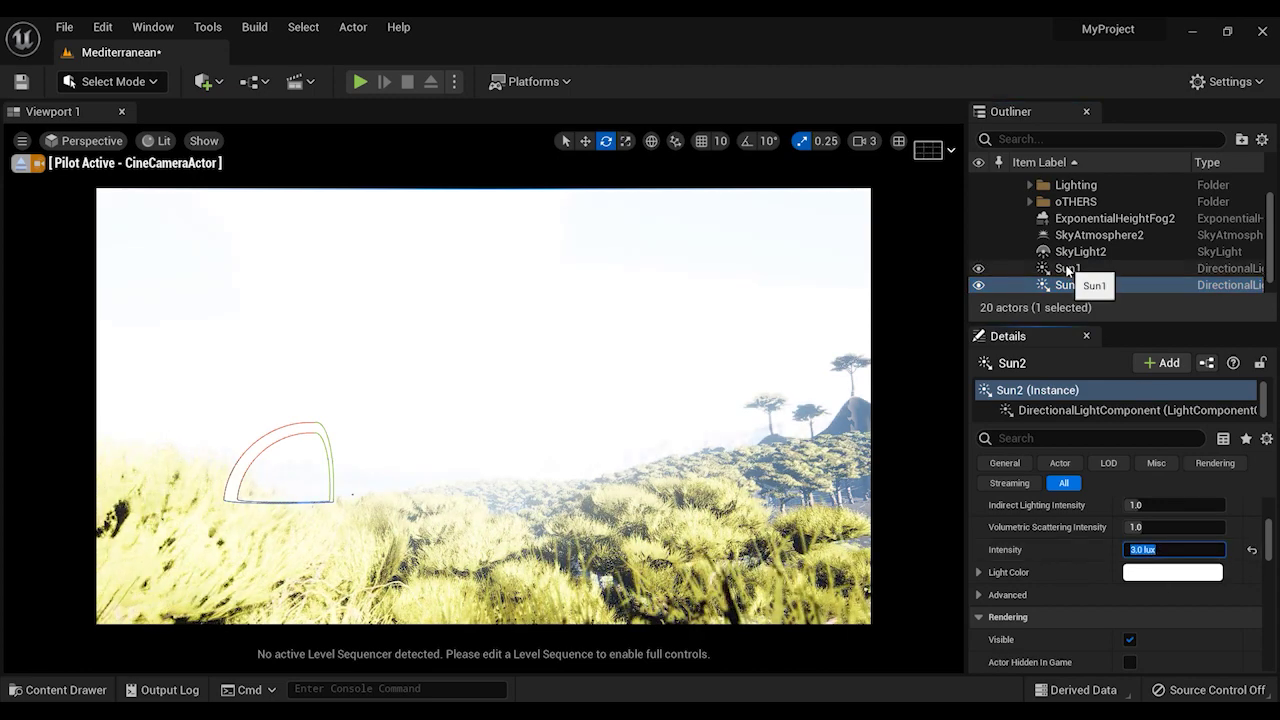
Step: Examine the properties of the new sky atmosphere, sky light and exponential height fog actors
click(1085, 235)
scroll(1098, 524, up, 6)
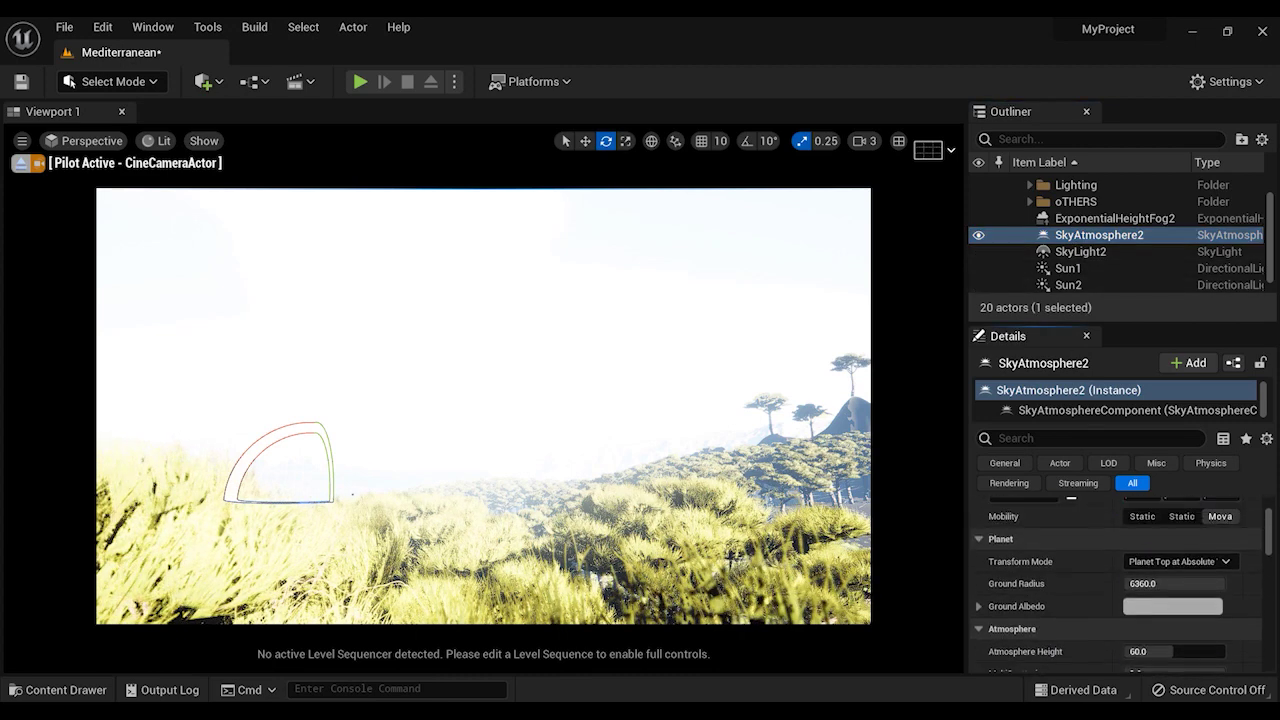
scroll(1116, 589, down, 1)
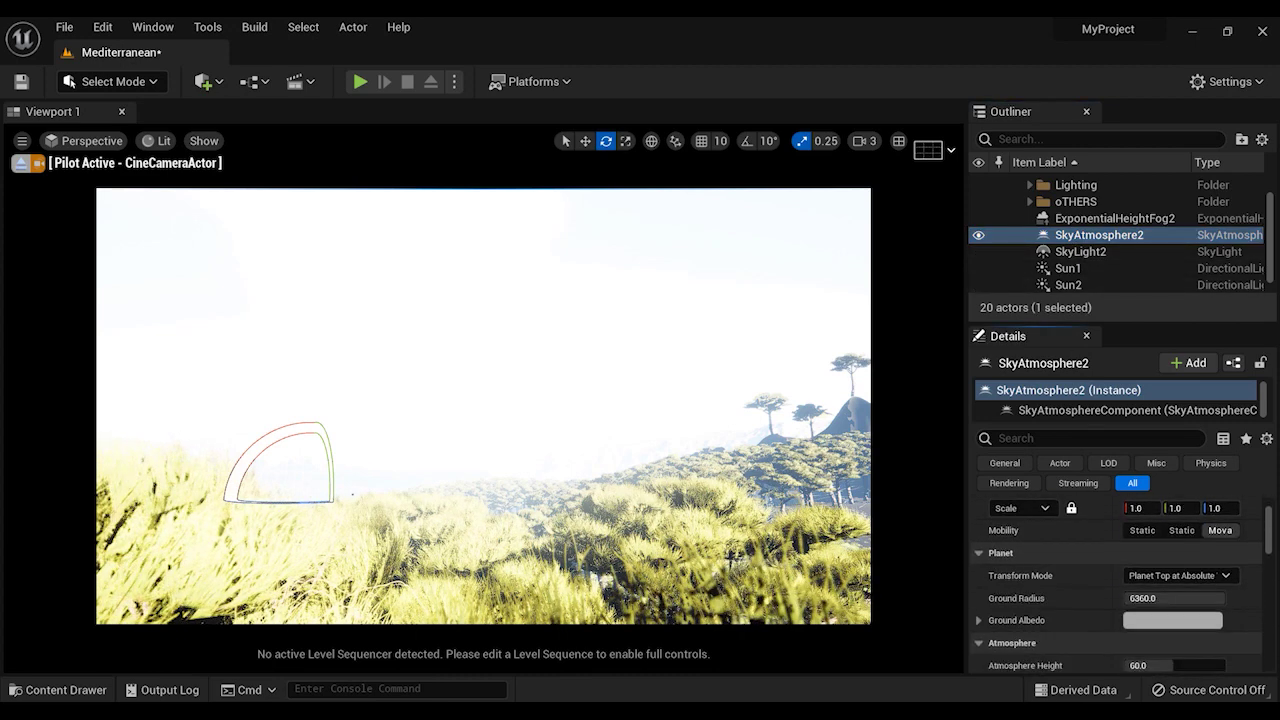
scroll(1093, 576, down, 3)
click(1090, 252)
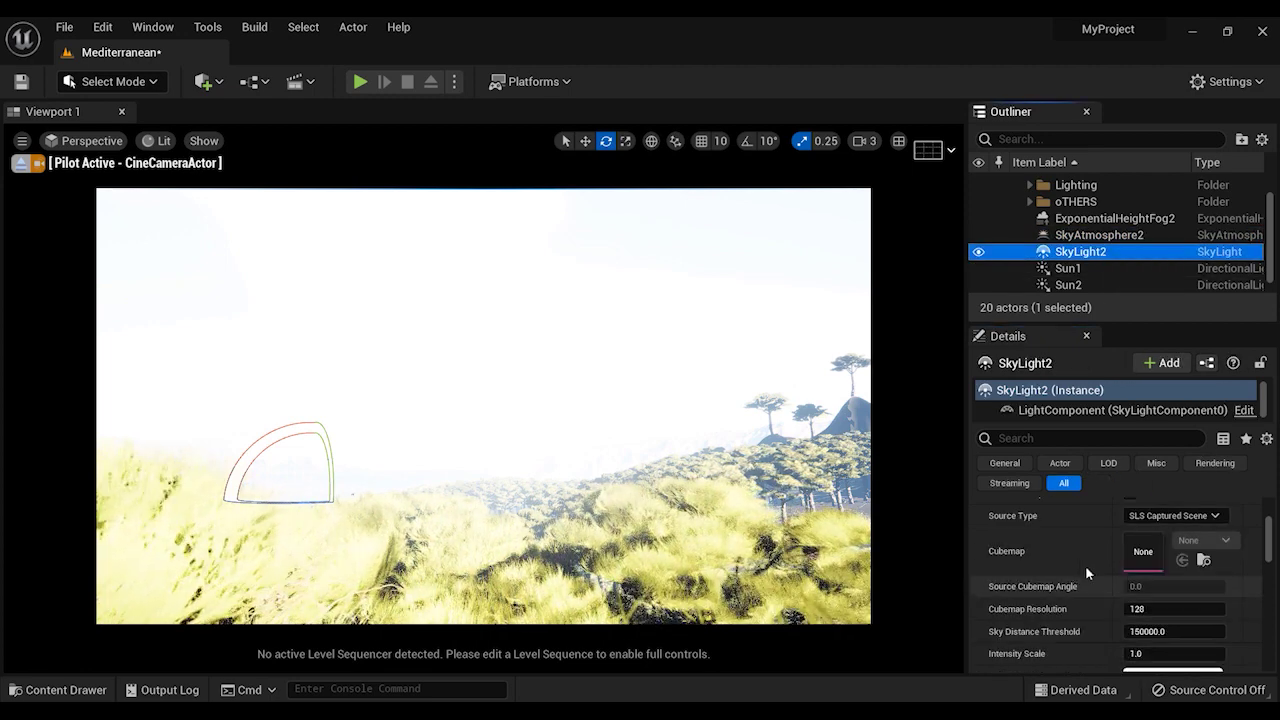
scroll(1083, 565, up, 4)
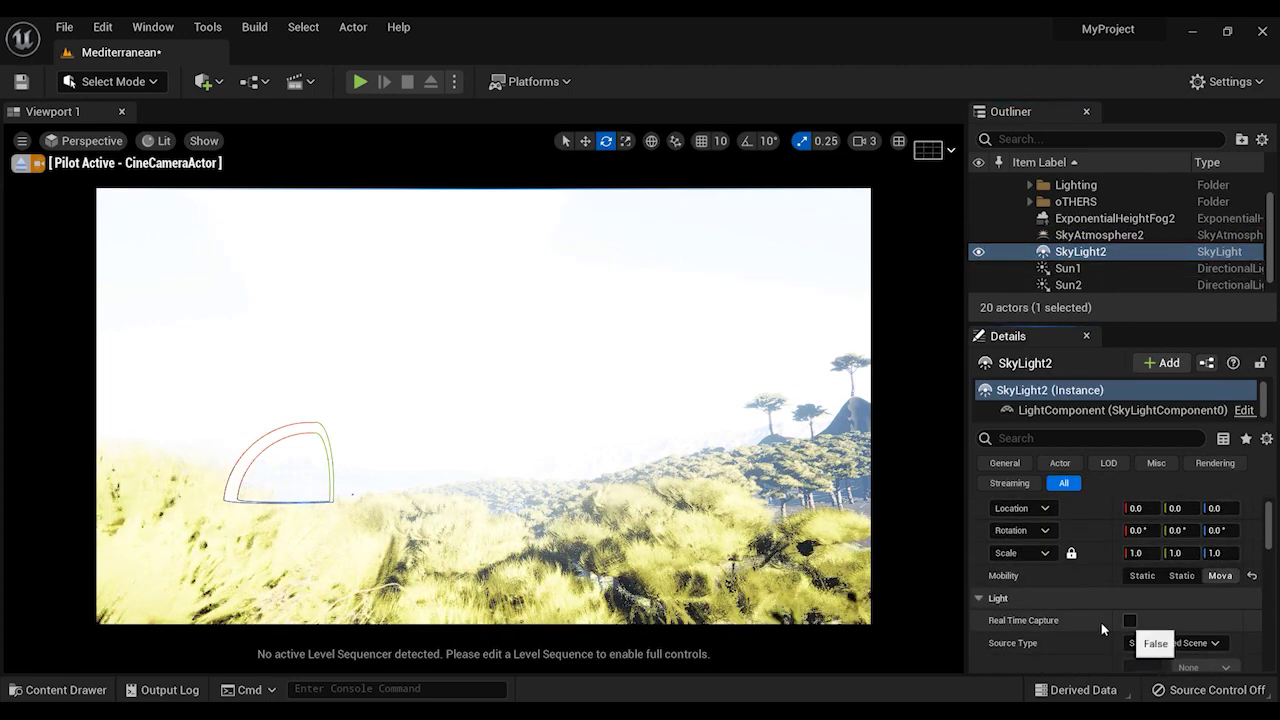
click(1110, 219)
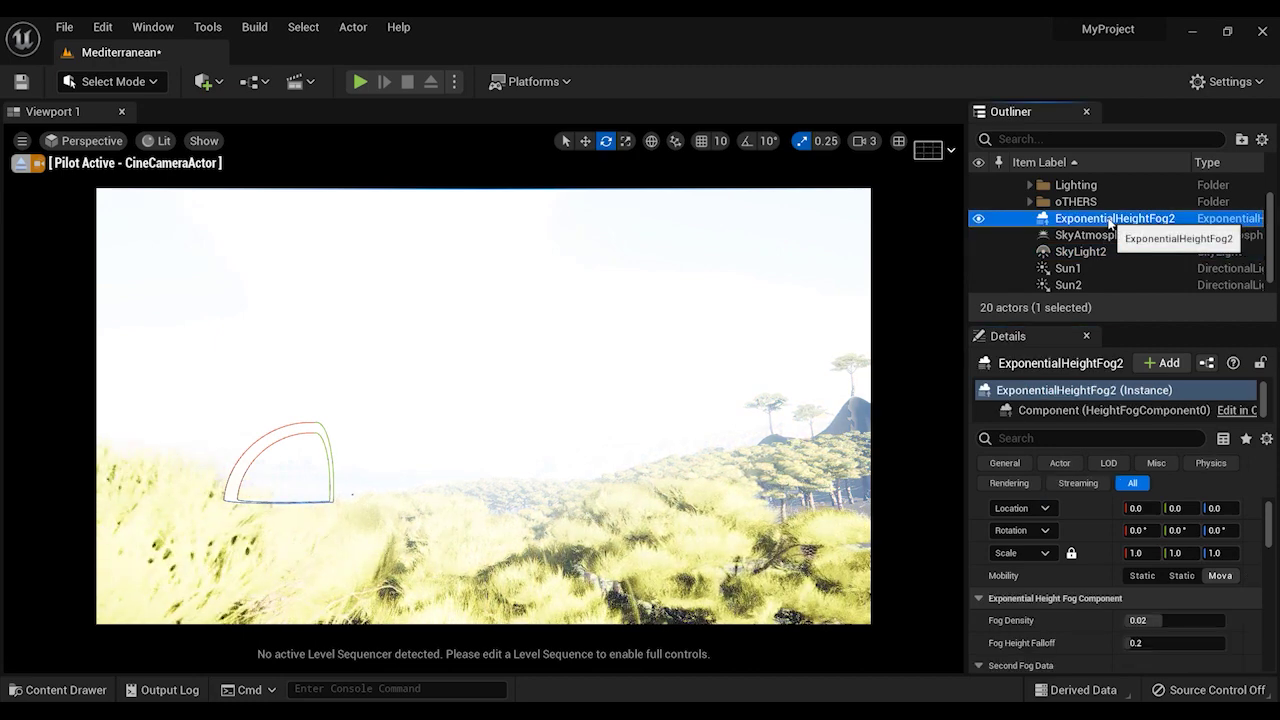
scroll(1100, 268, down, 3)
scroll(1095, 286, up, 2)
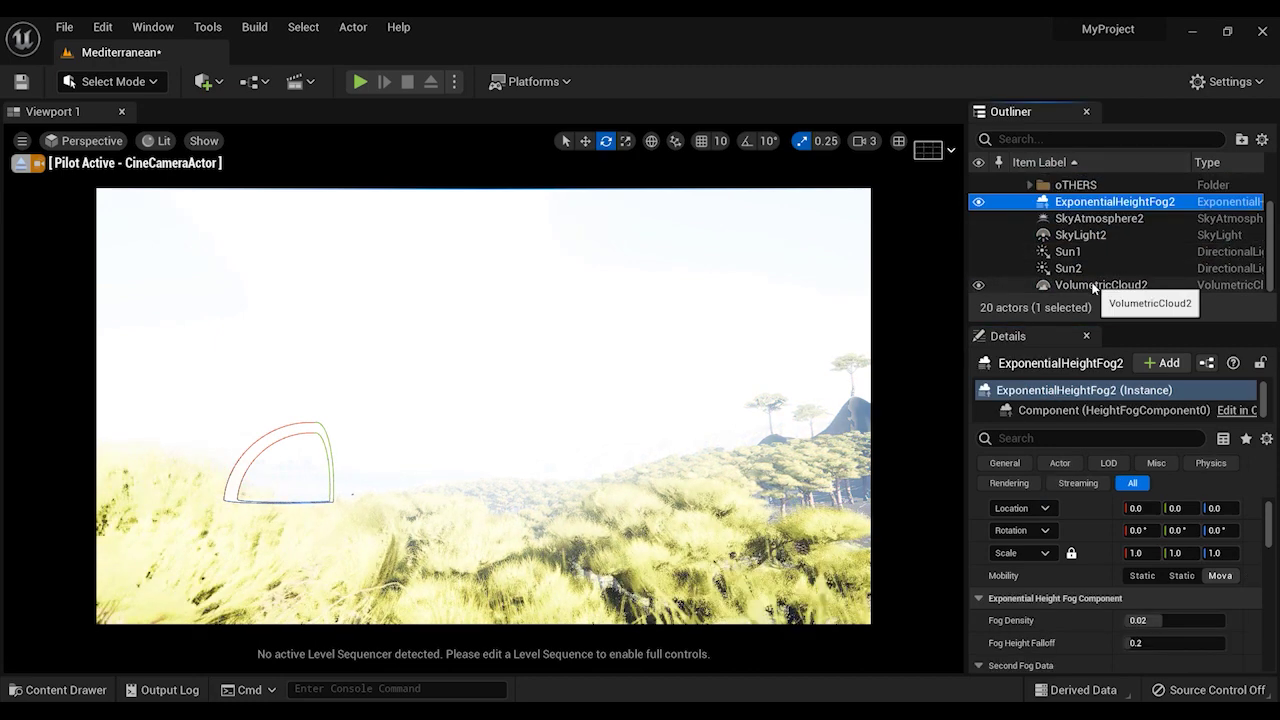
scroll(1070, 280, up, 3)
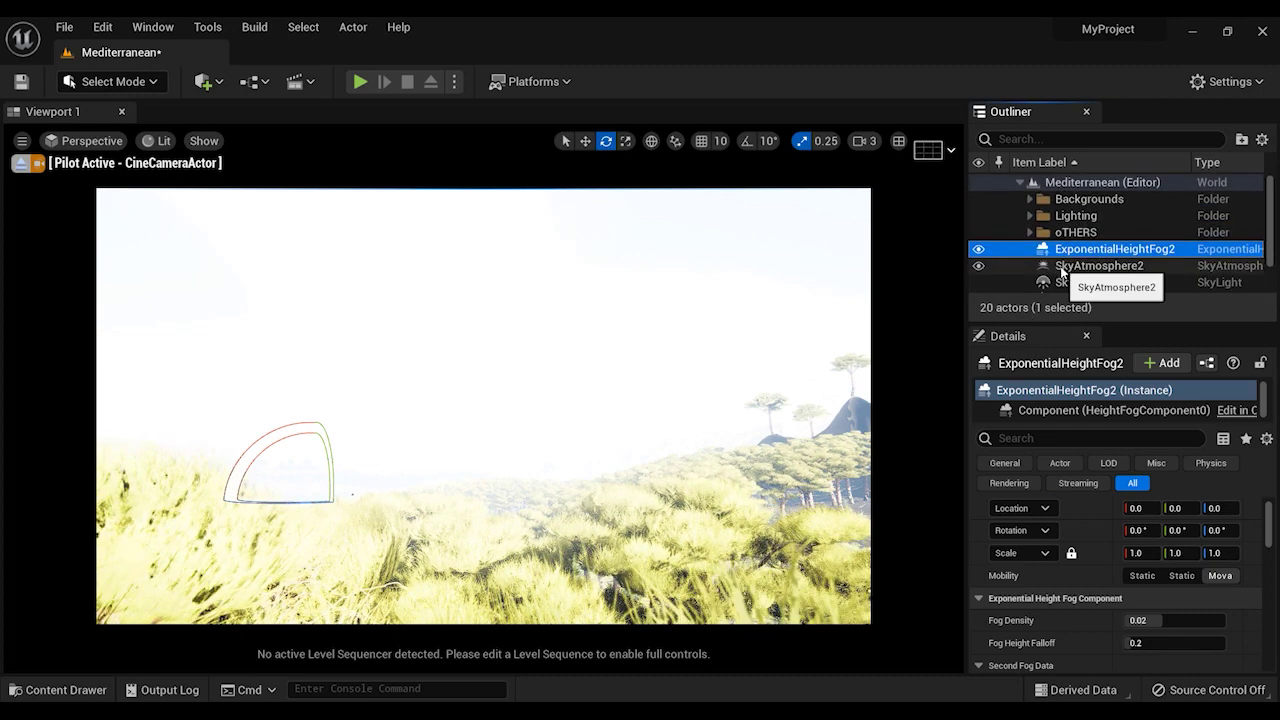
Step: Enable Light Shaft Occlusion on both the Sun1 and Sun2 directional lights
scroll(1068, 274, down, 3)
click(1068, 251)
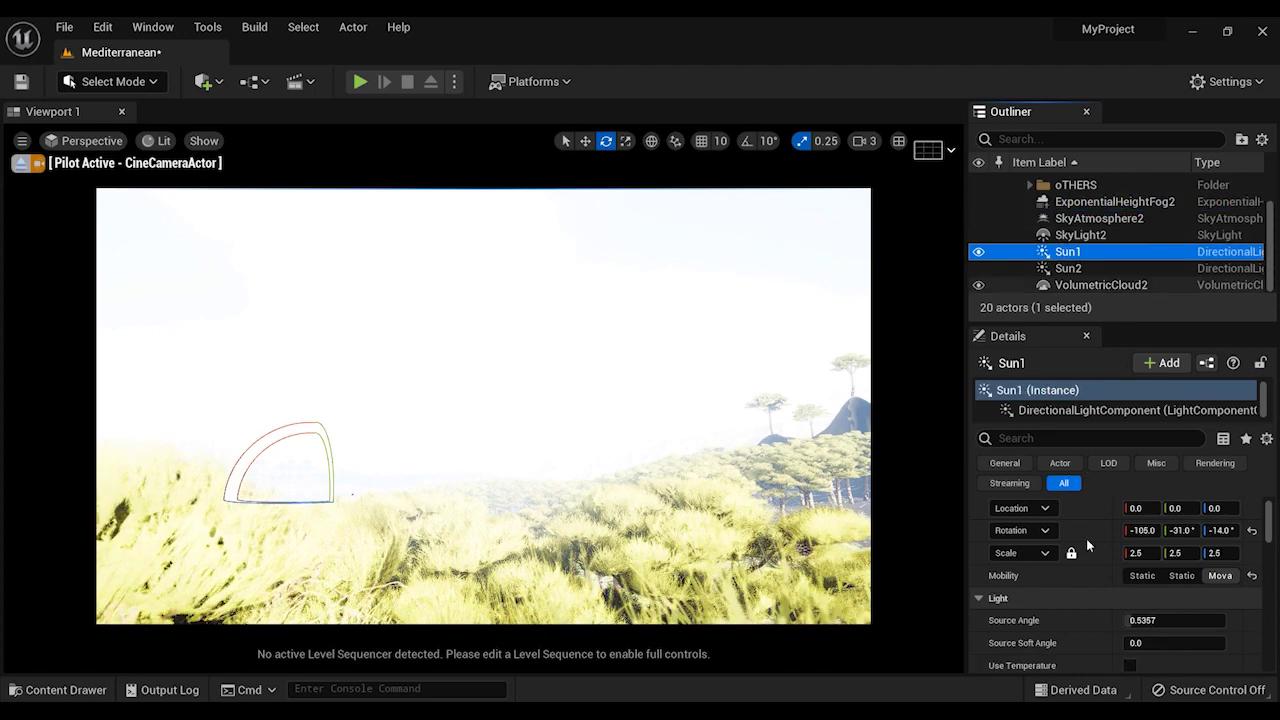
scroll(1091, 555, down, 5)
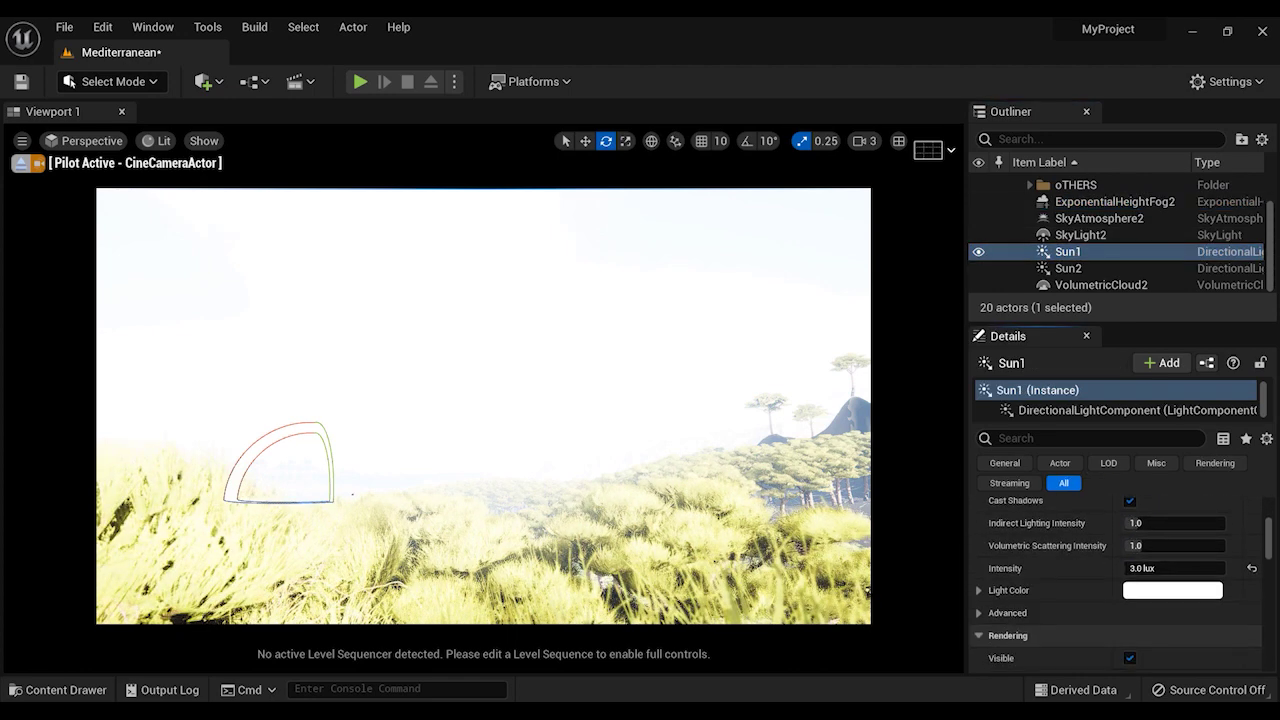
scroll(1139, 614, down, 6)
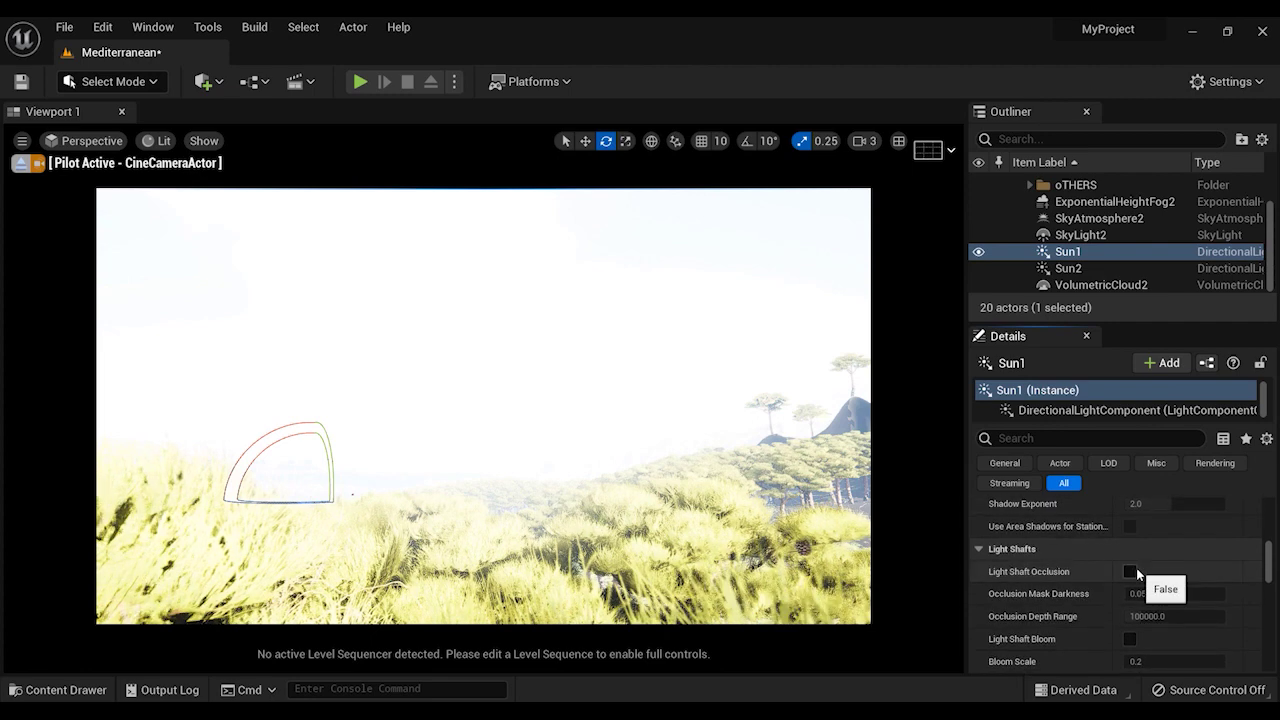
click(1129, 571)
click(1066, 268)
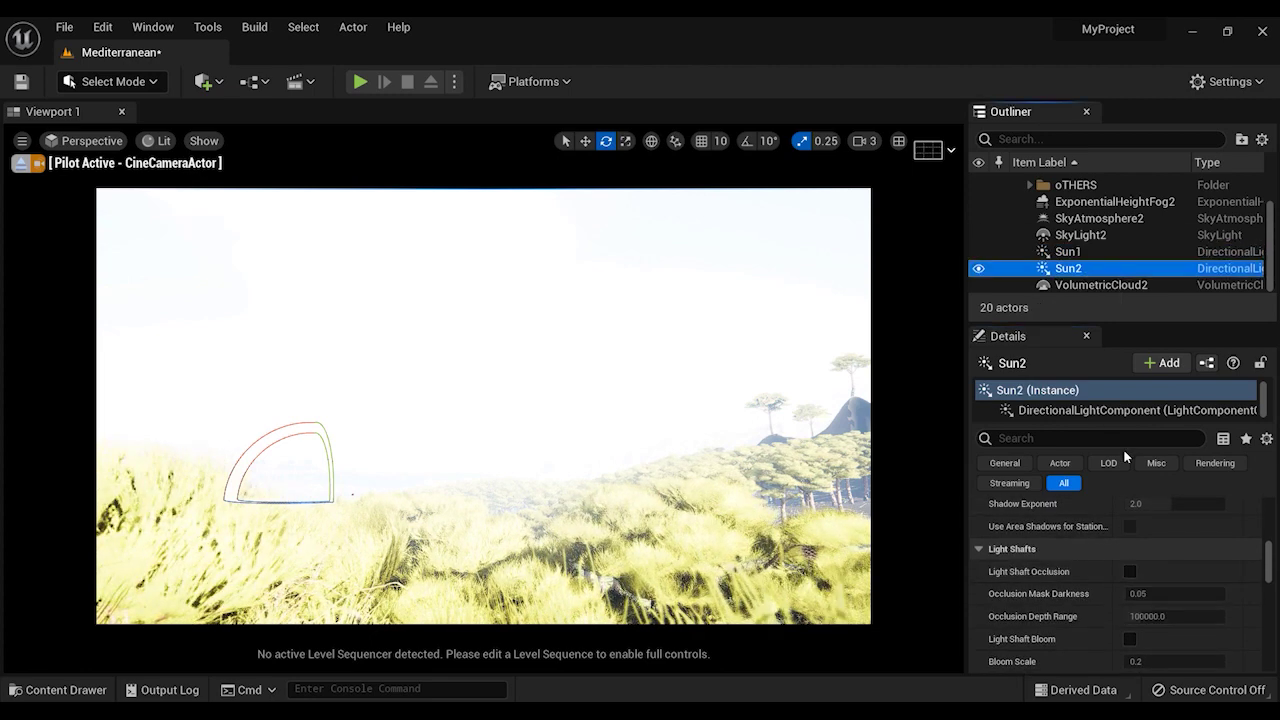
click(1130, 572)
Step: Filter Sun2's properties by "index" to check its Atmosphere Sun Light Index
scroll(1085, 532, up, 5)
scroll(1080, 569, up, 3)
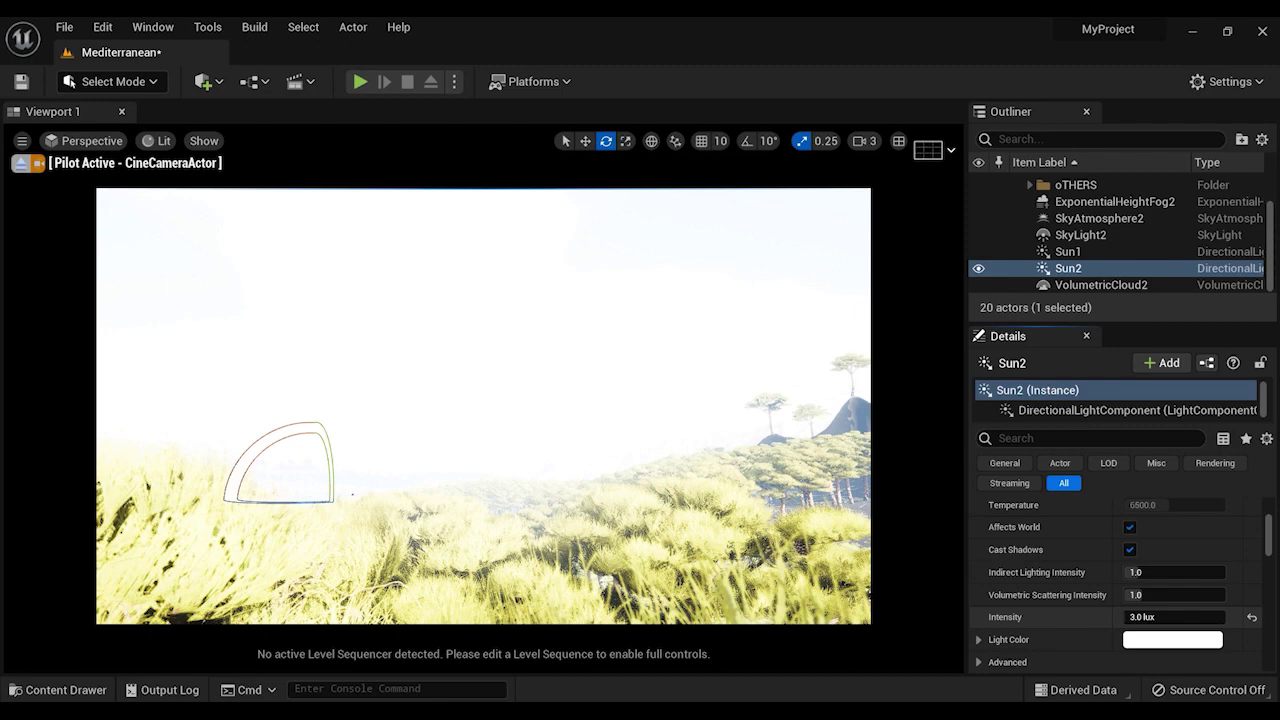
scroll(1079, 647, up, 5)
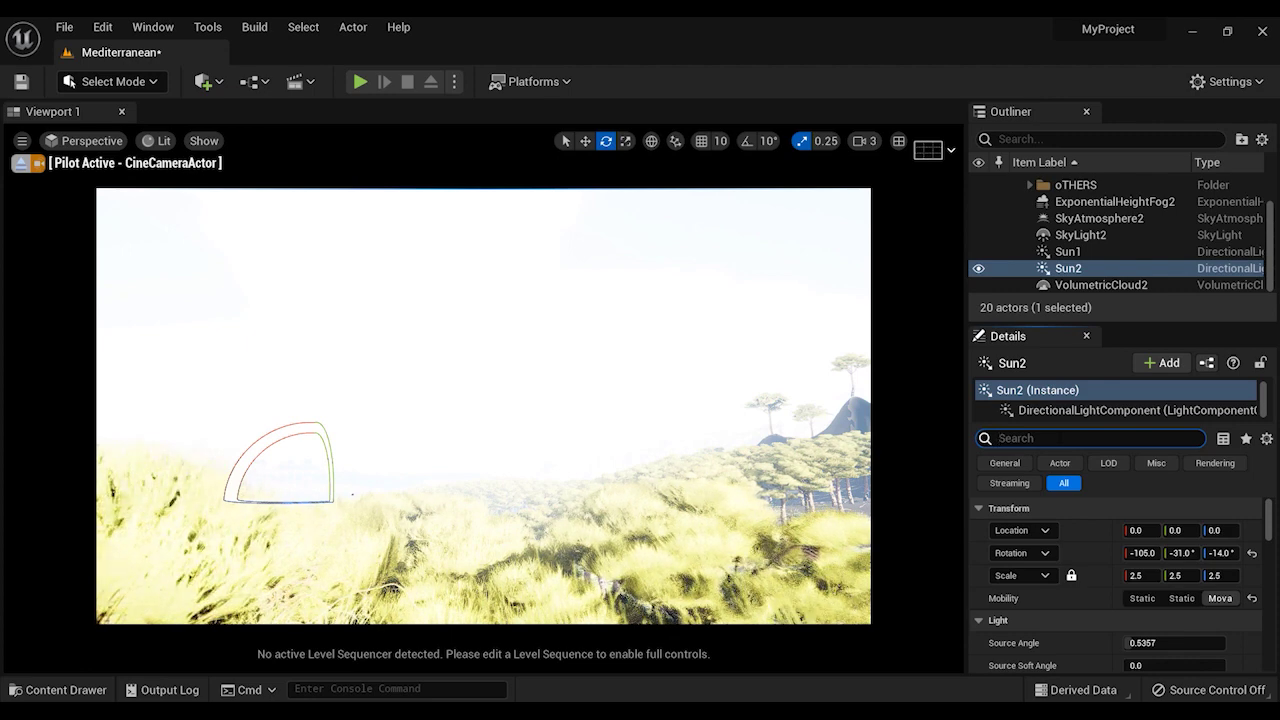
text(index)
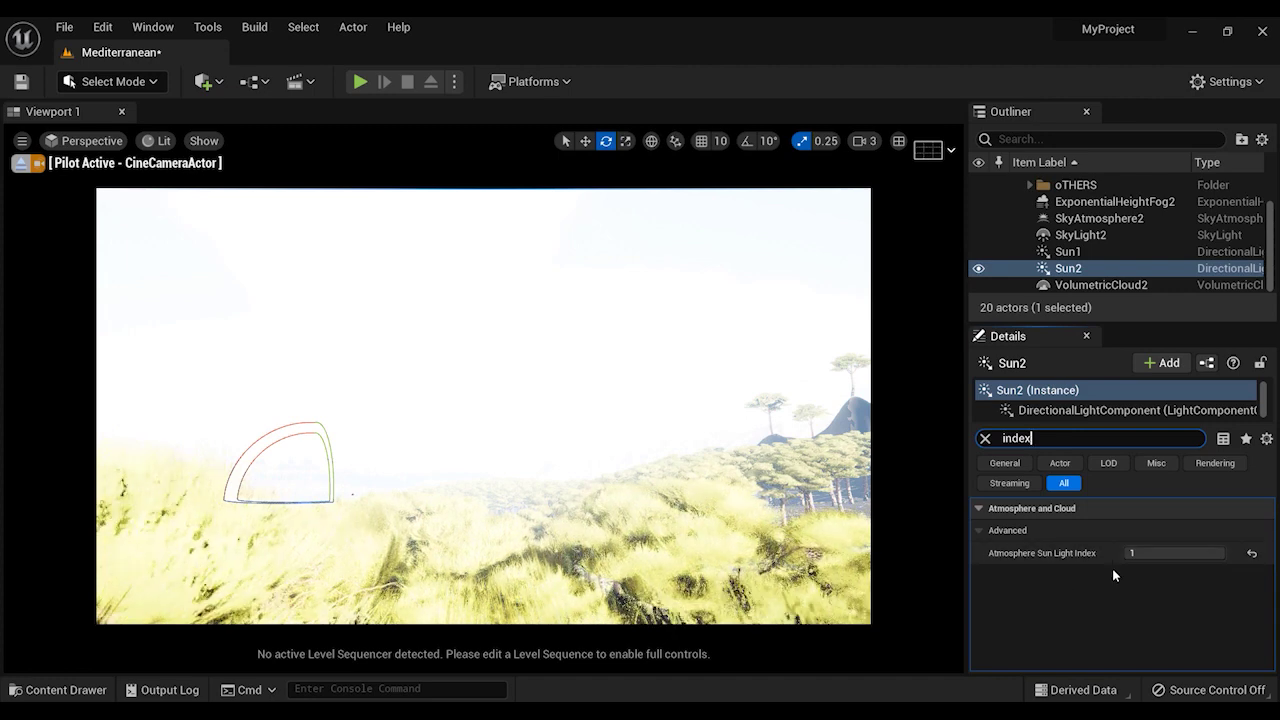
Step: Check Sun1's Atmosphere Sun Light Index against Sun2's and clear the property filter
mouse_move(1057, 563)
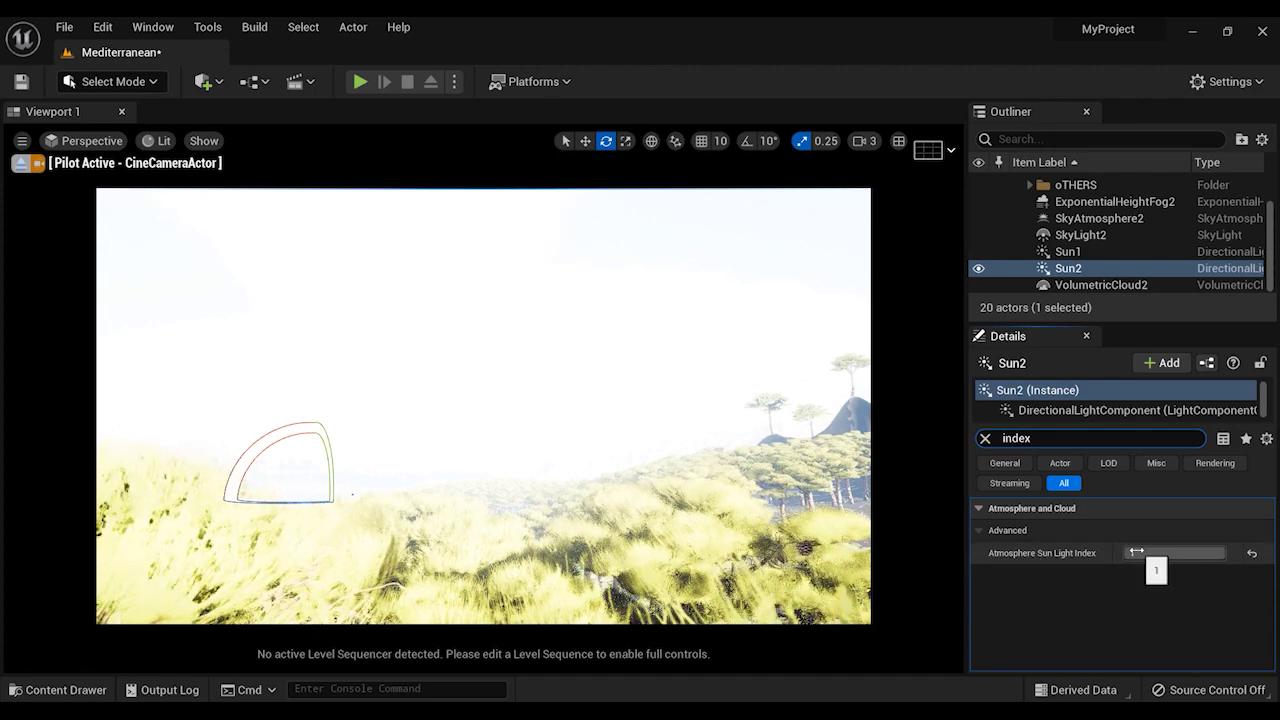
click(1078, 252)
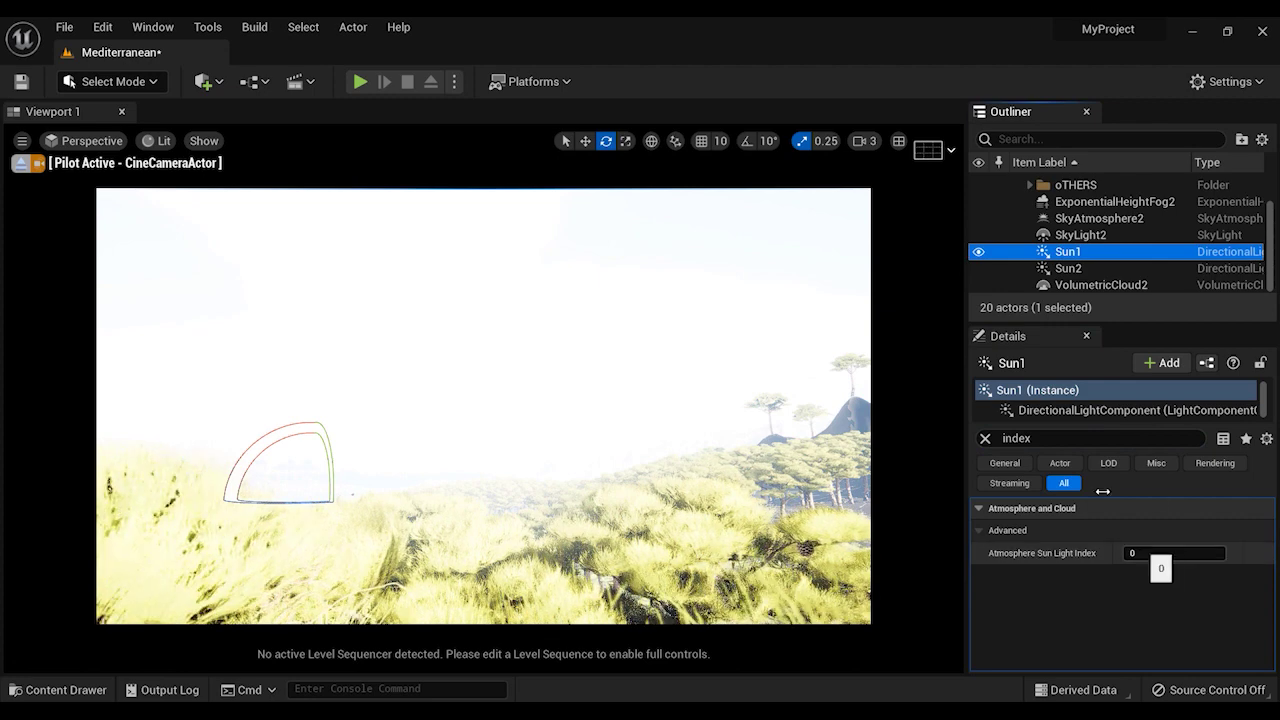
click(988, 438)
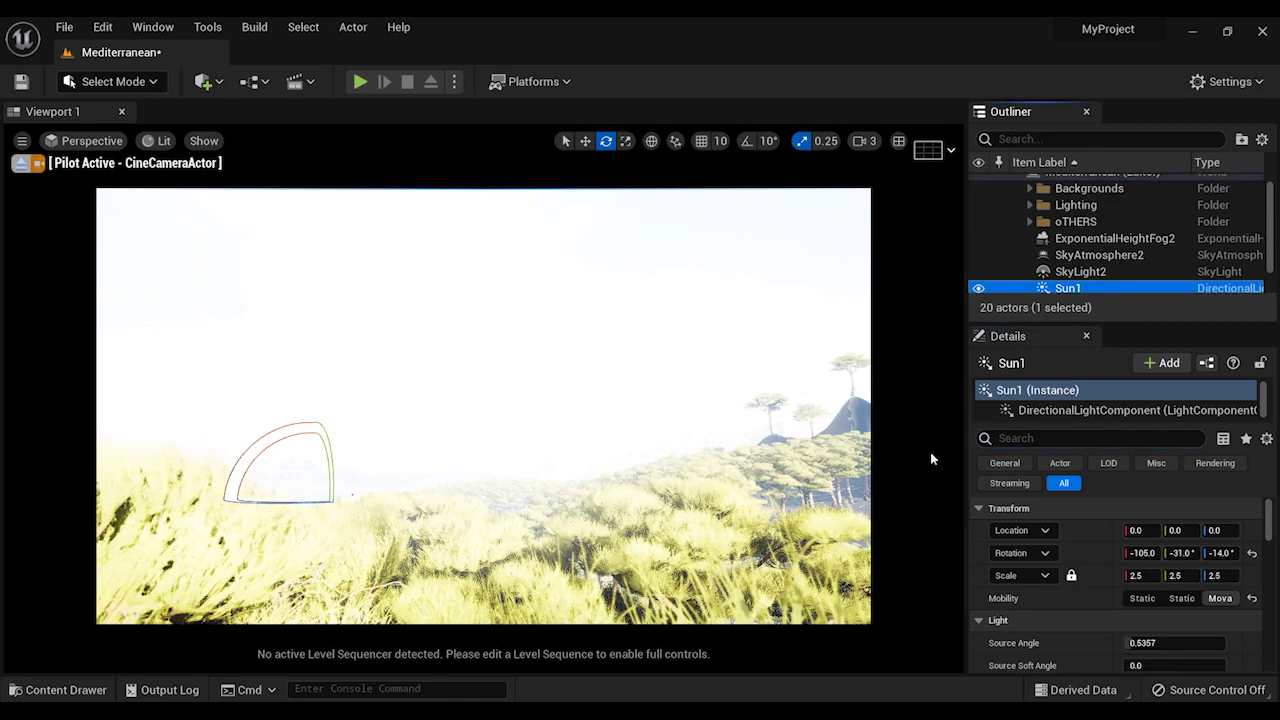
Step: Move the height fog, sky atmosphere, sky light, both suns and volumetric cloud actors into the Lighting folder
click(1100, 238)
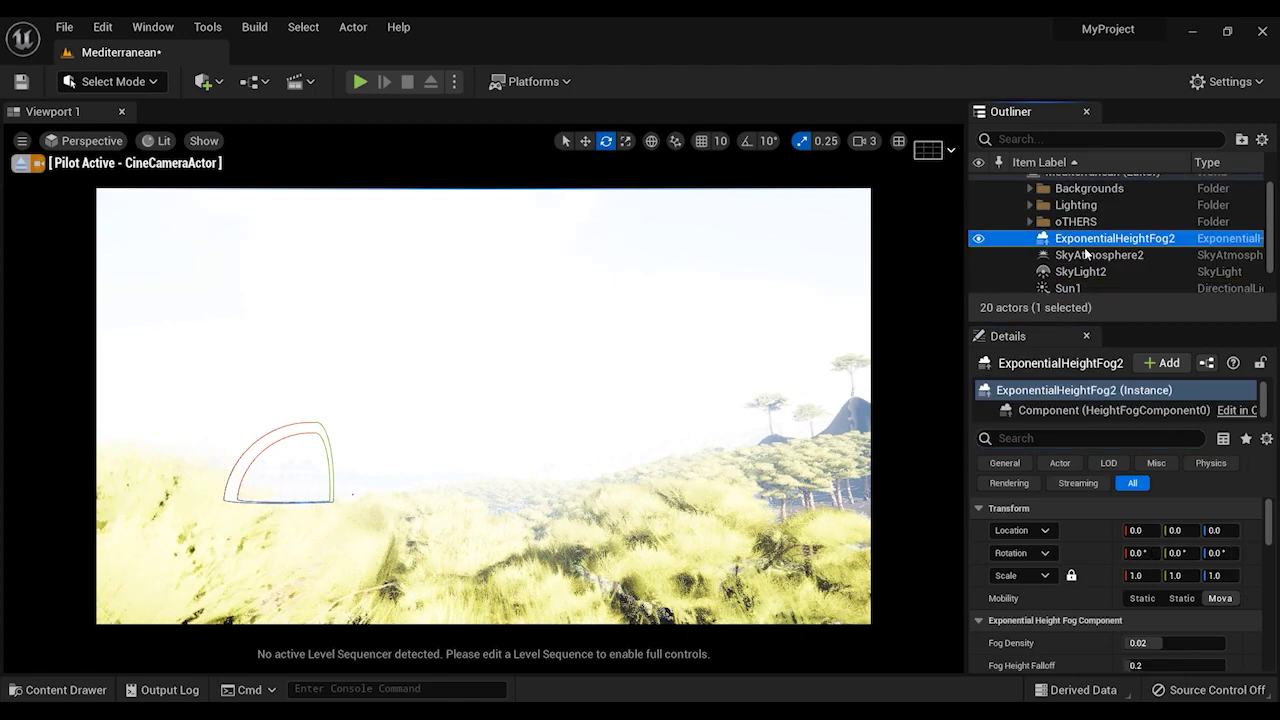
scroll(1084, 252, down, 1)
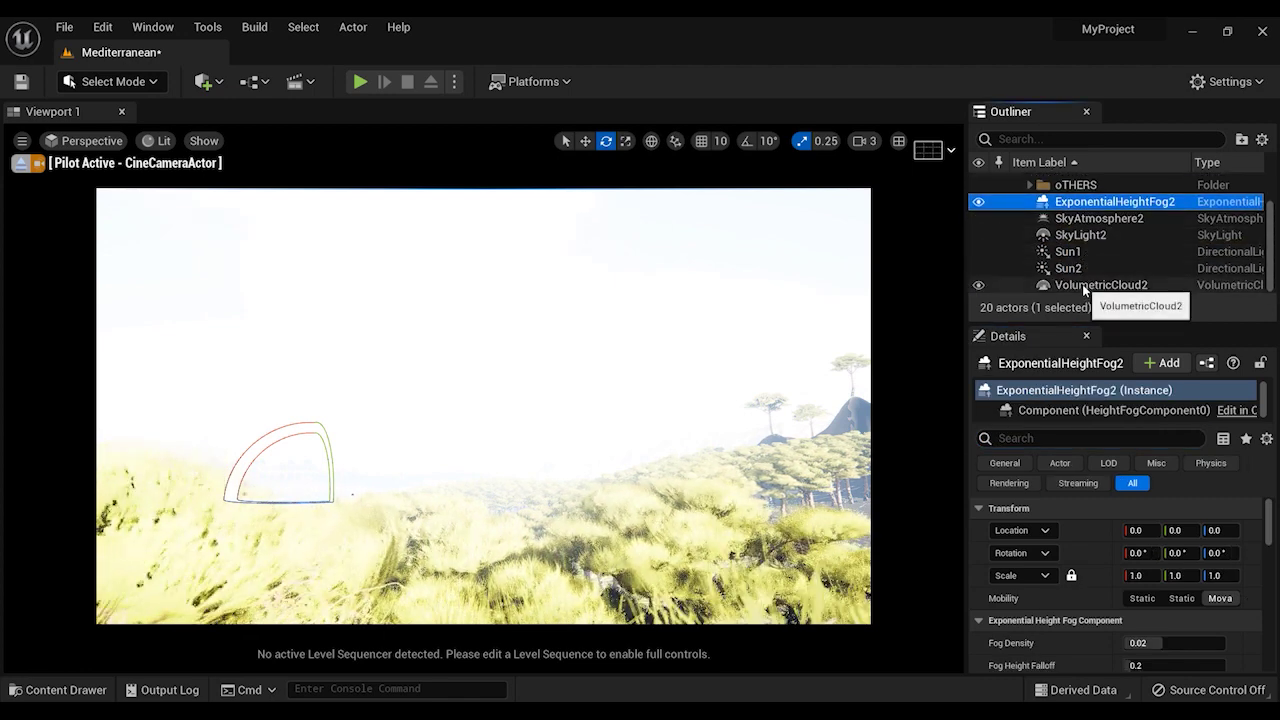
shift+click(1082, 284)
right_click(1078, 239)
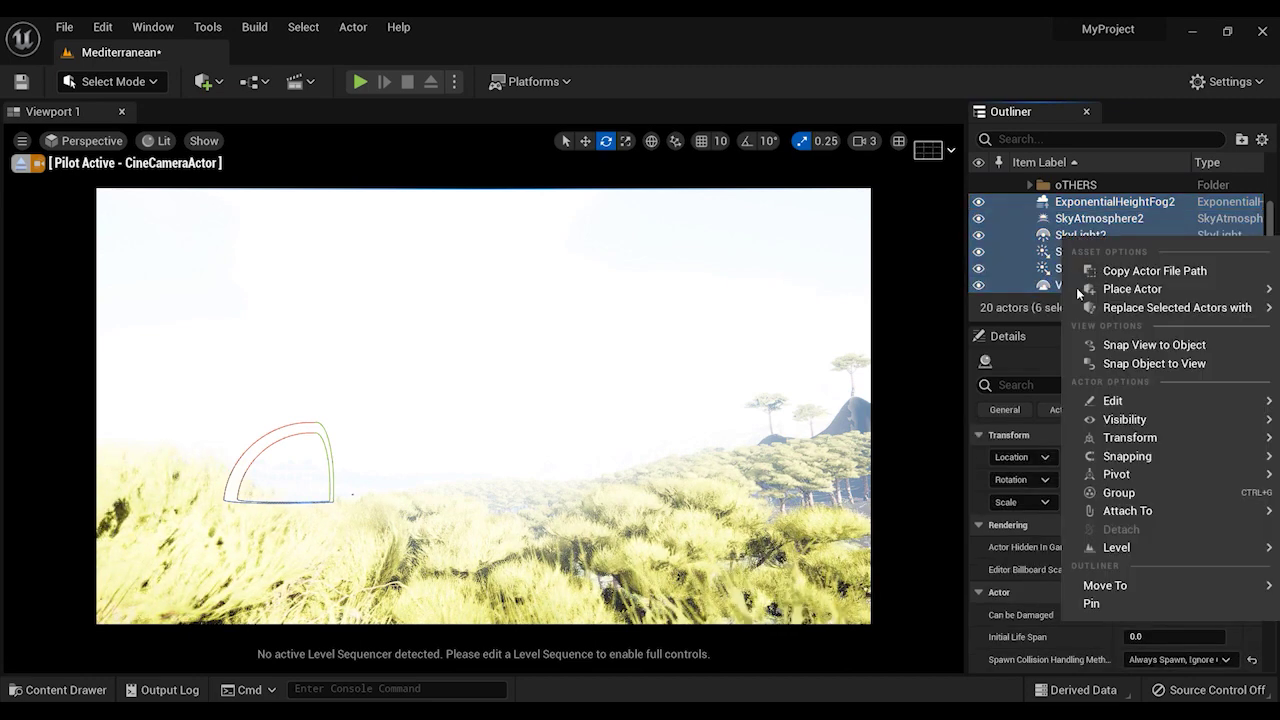
mouse_move(1086, 585)
click(997, 671)
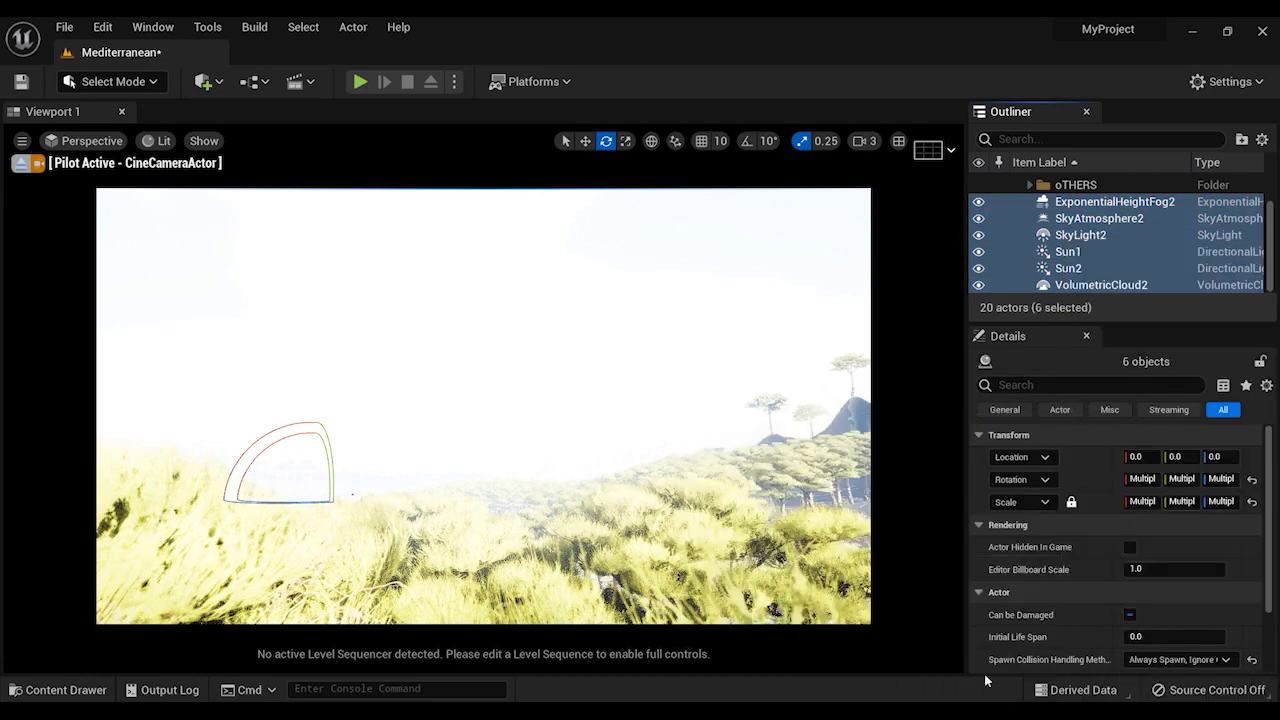
click(1029, 216)
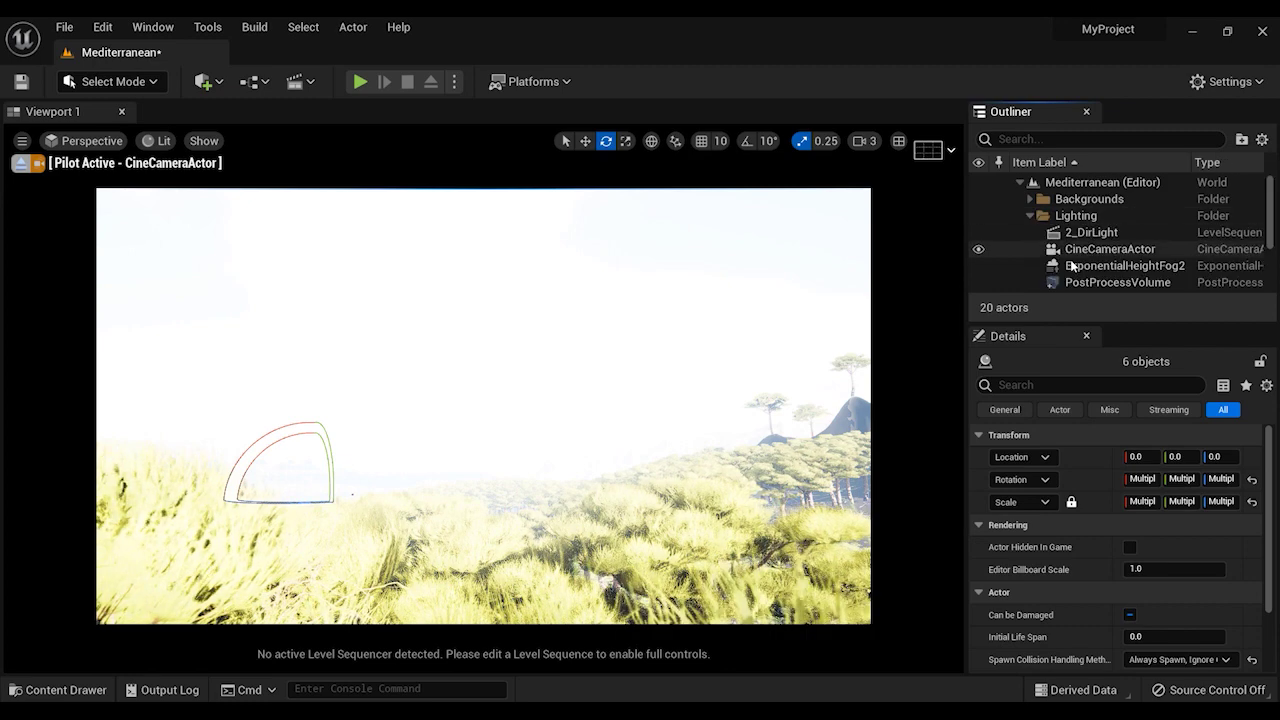
key(Escape)
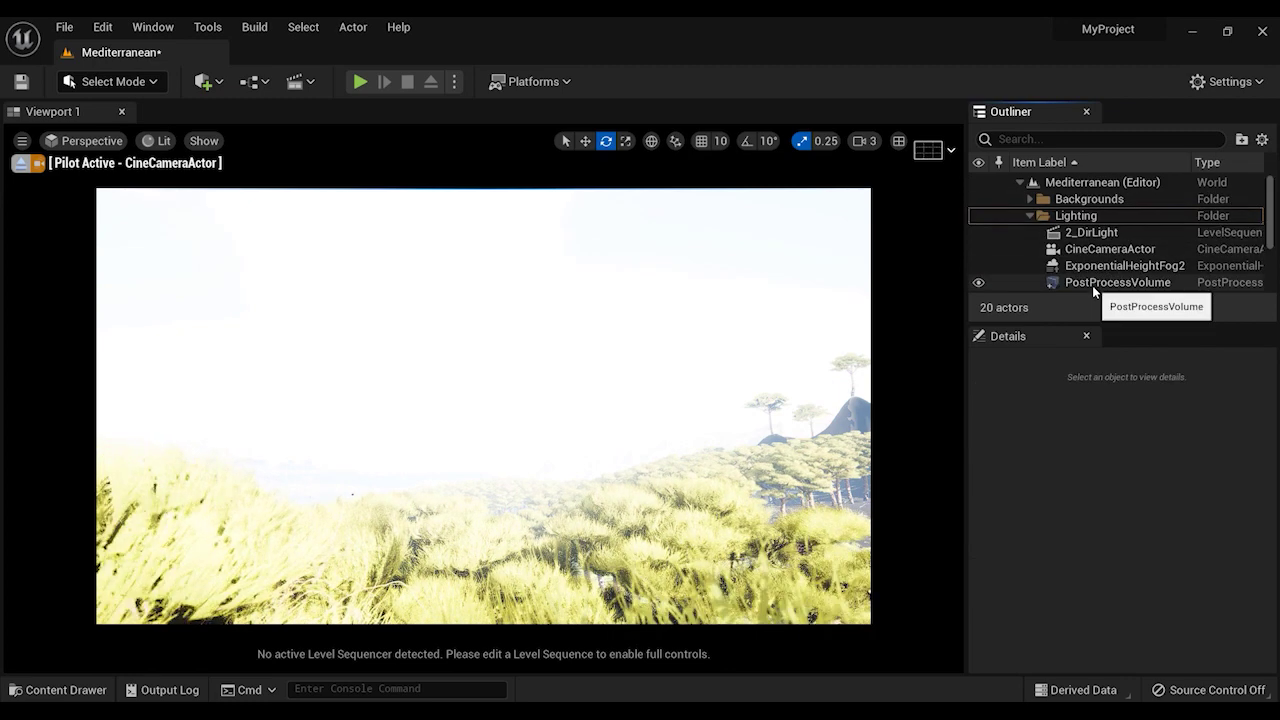
Step: Lower the PostProcessVolume's Exposure Compensation to about 10.16
click(1095, 282)
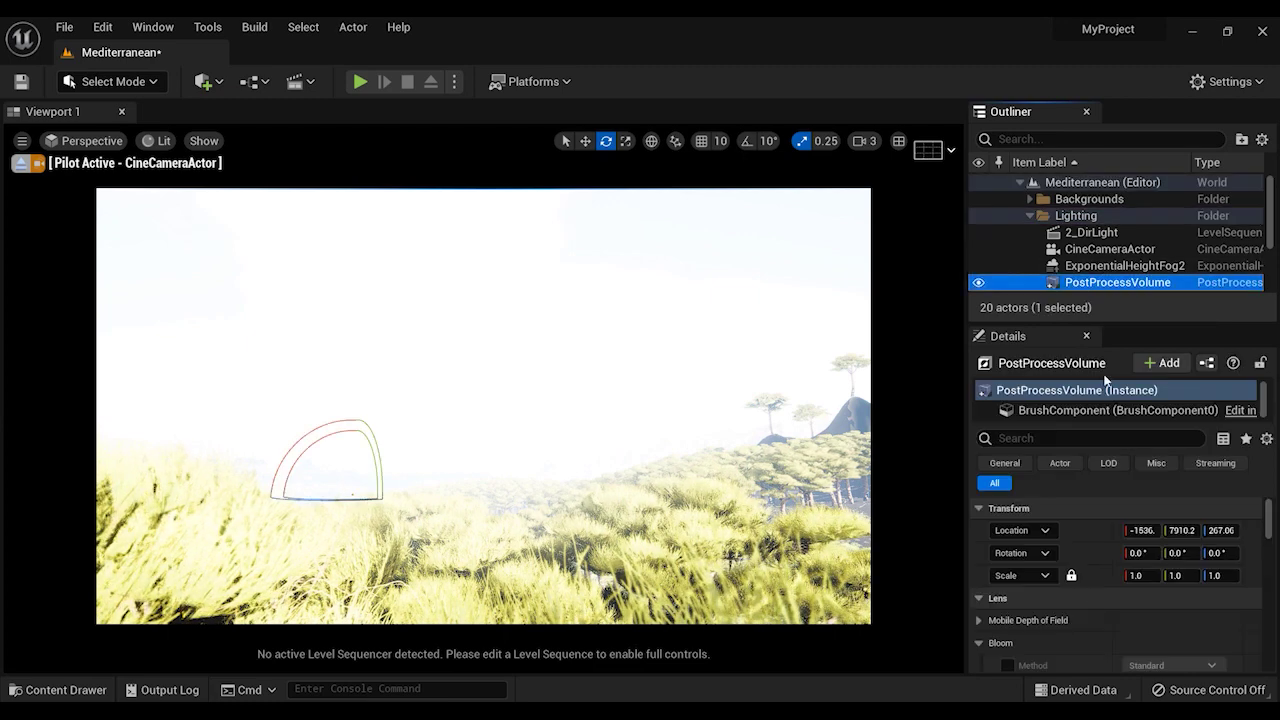
scroll(1081, 608, down, 10)
scroll(1000, 560, up, 2)
click(979, 548)
right_drag(1052, 572, 1071, 533)
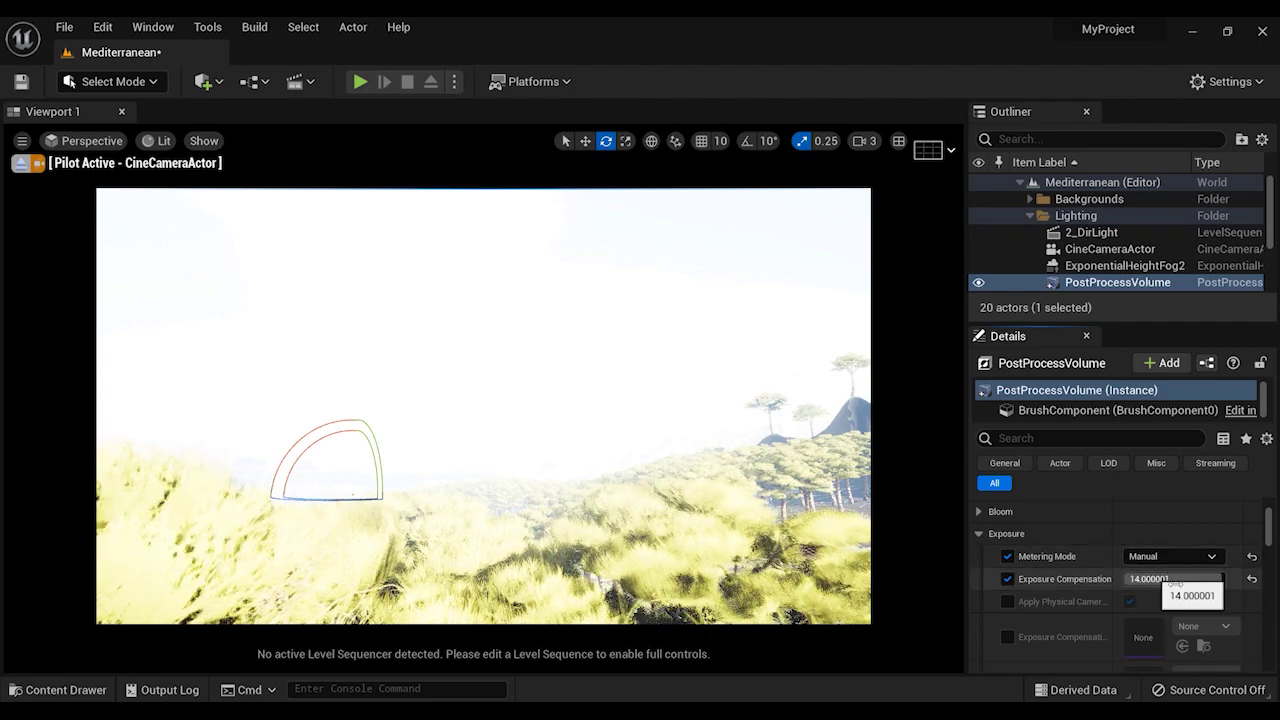
drag(1137, 578, 1091, 578)
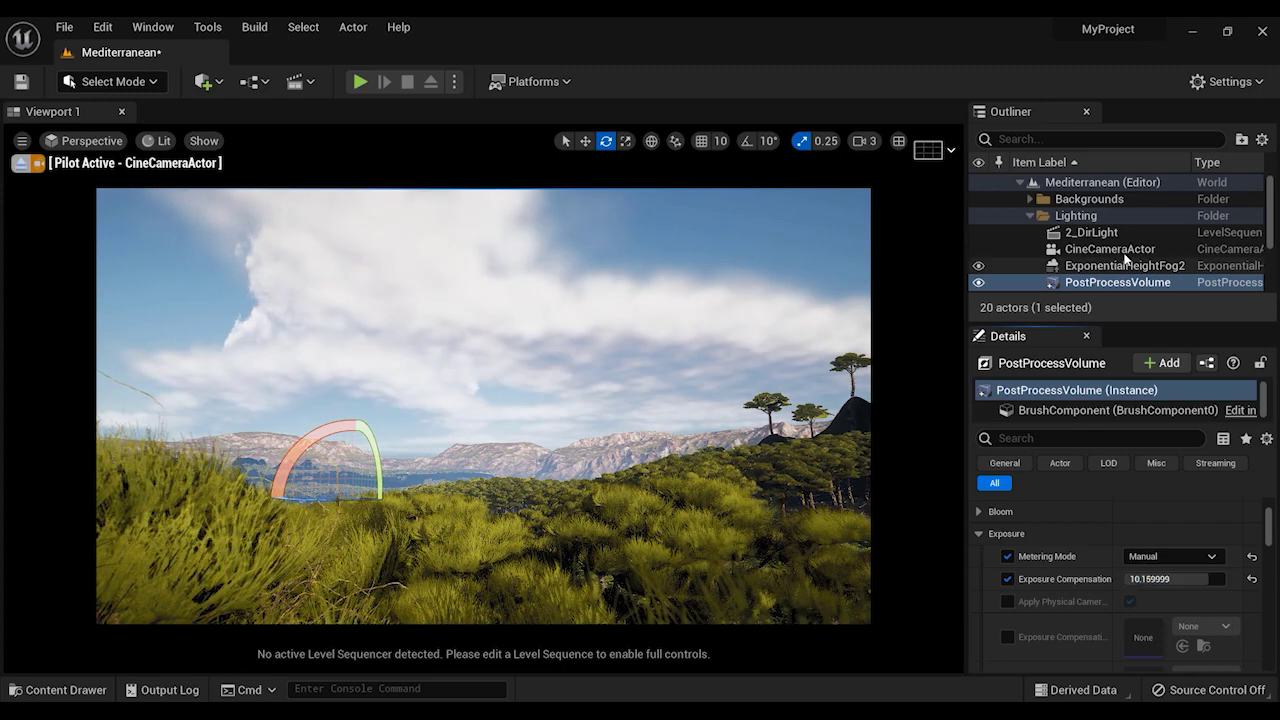
Step: Rotate the Sun1 directional light so its disc sits high in the sky on the side of the tall trees
scroll(1125, 258, down, 5)
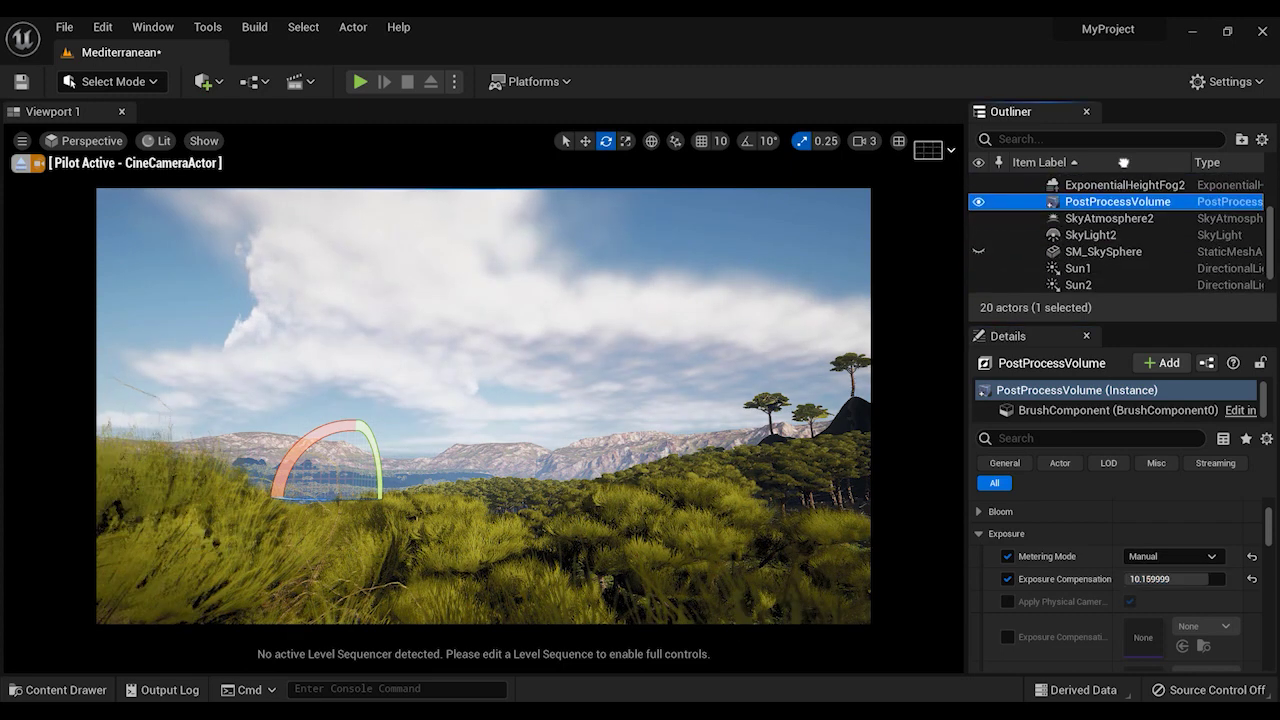
scroll(1123, 160, down, 2)
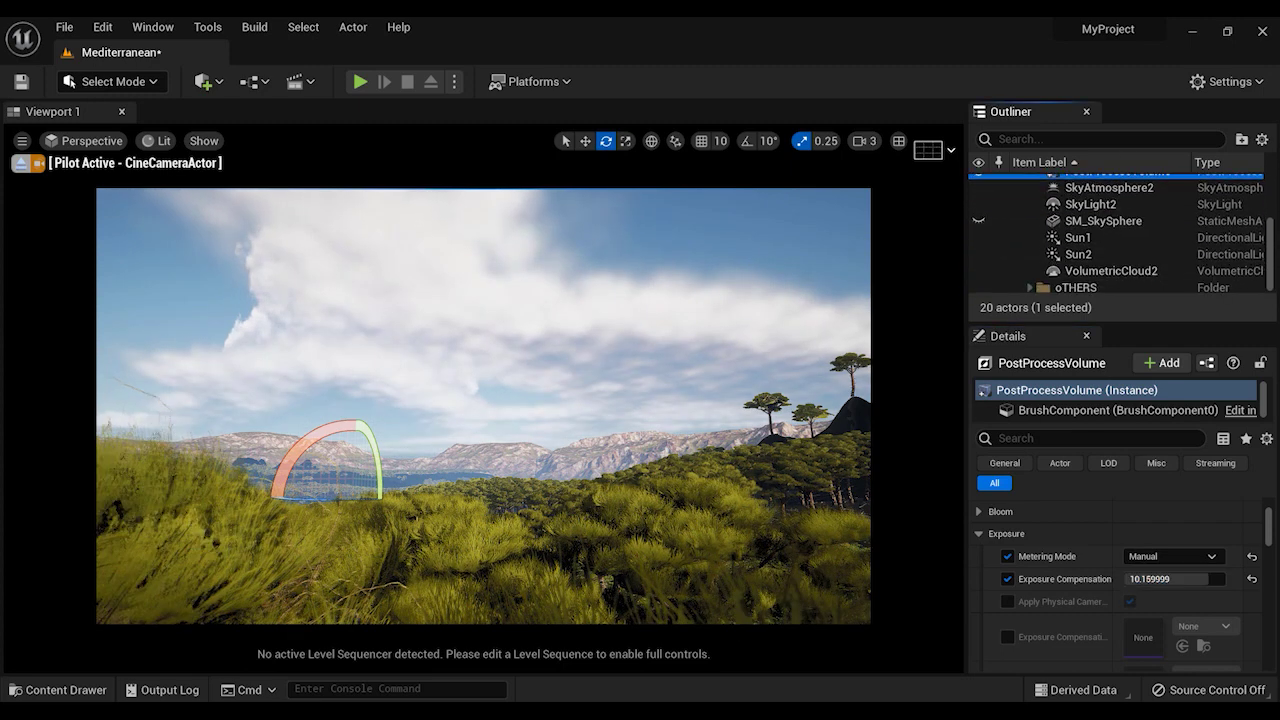
click(1093, 241)
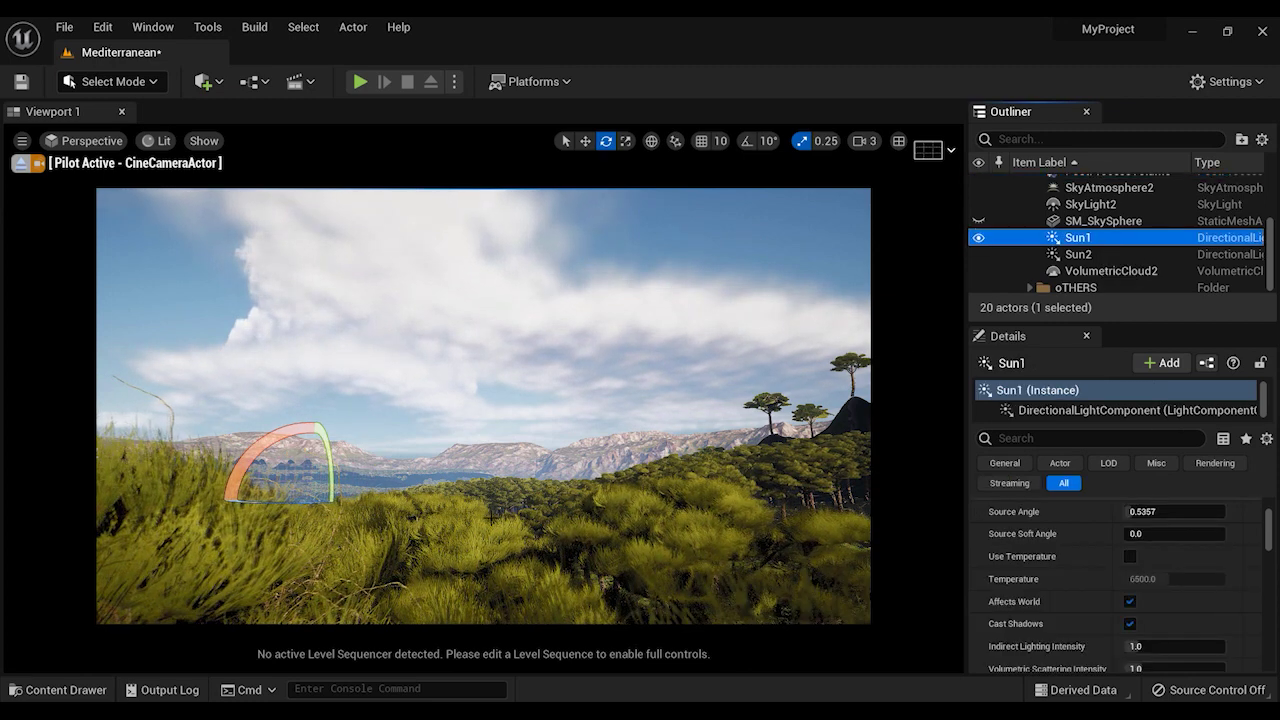
key(ctrl+l)
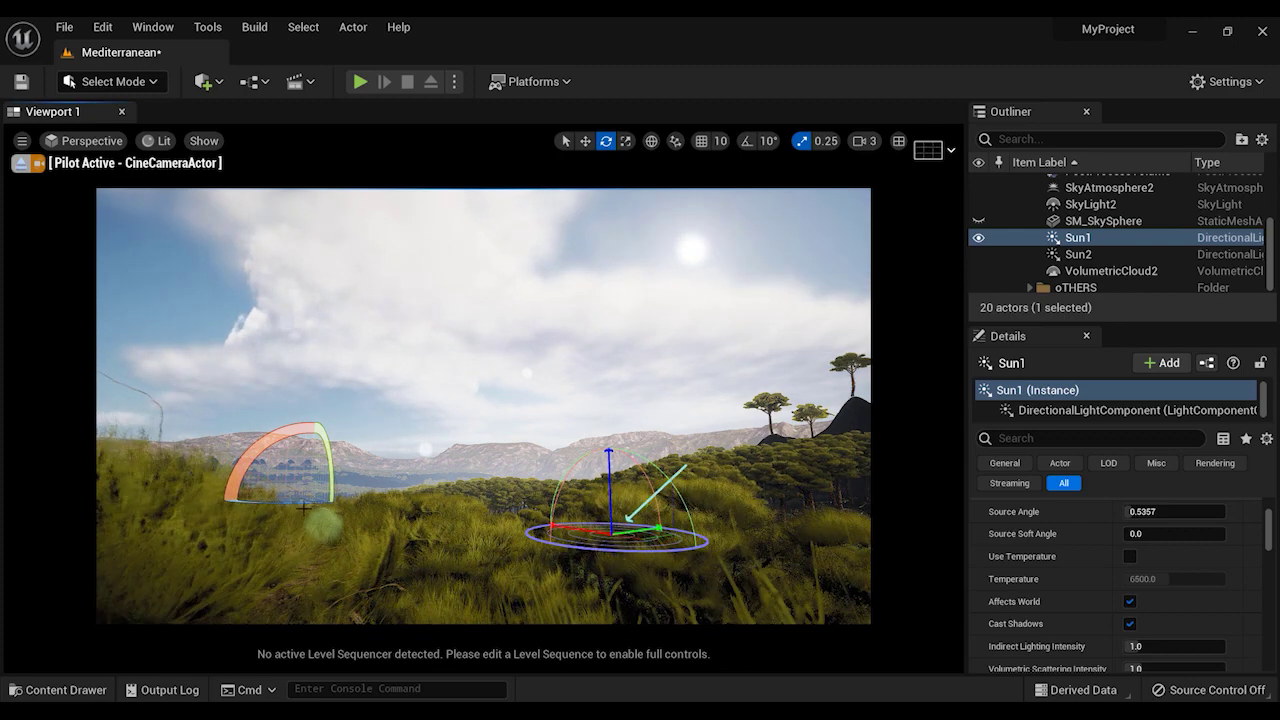
Step: Rotate the second atmospheric sun so its disc appears in the sky on the opposite side from the first sun
key(ctrl+l)
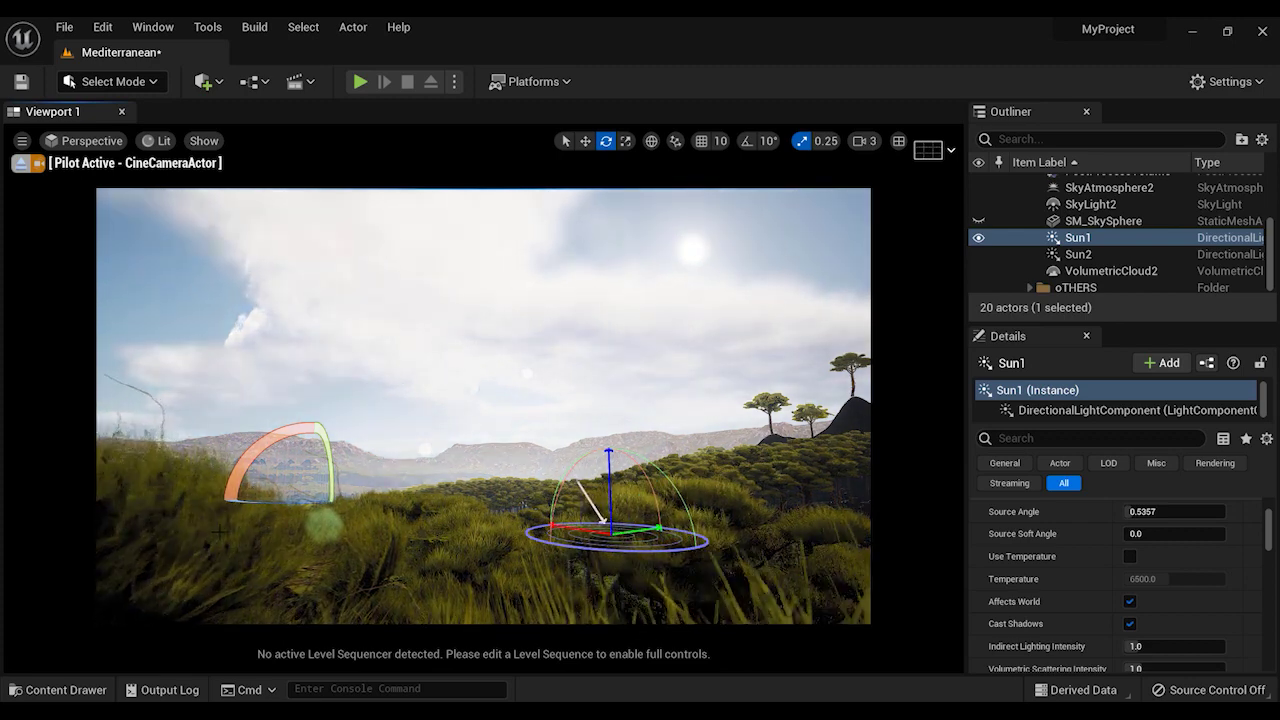
key(ctrl+l)
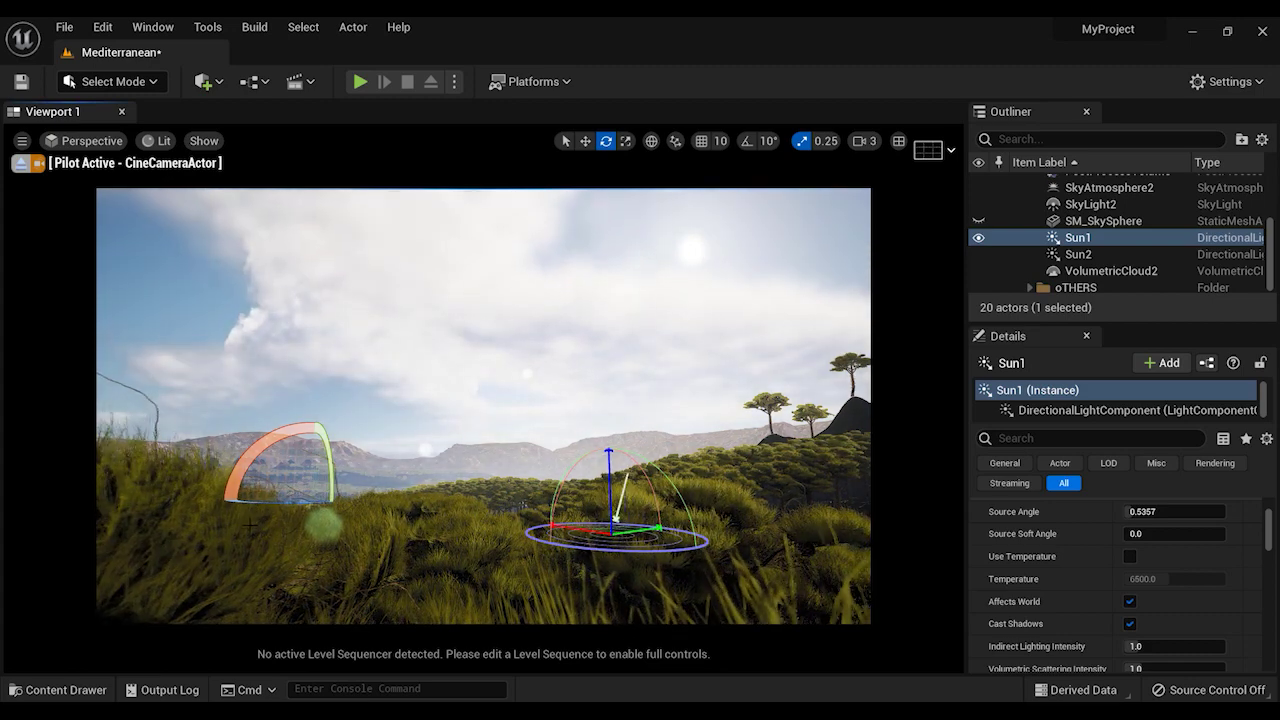
ctrl+drag(246, 527, 248, 526)
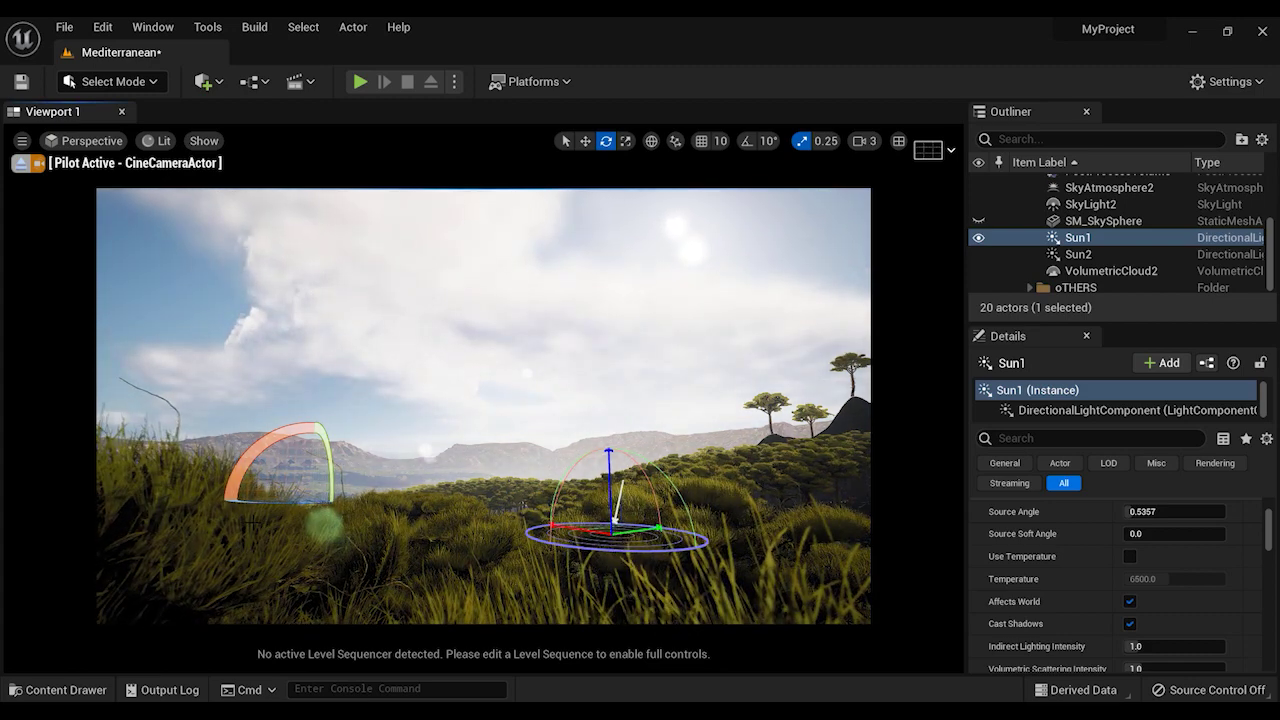
key(ctrl+l)
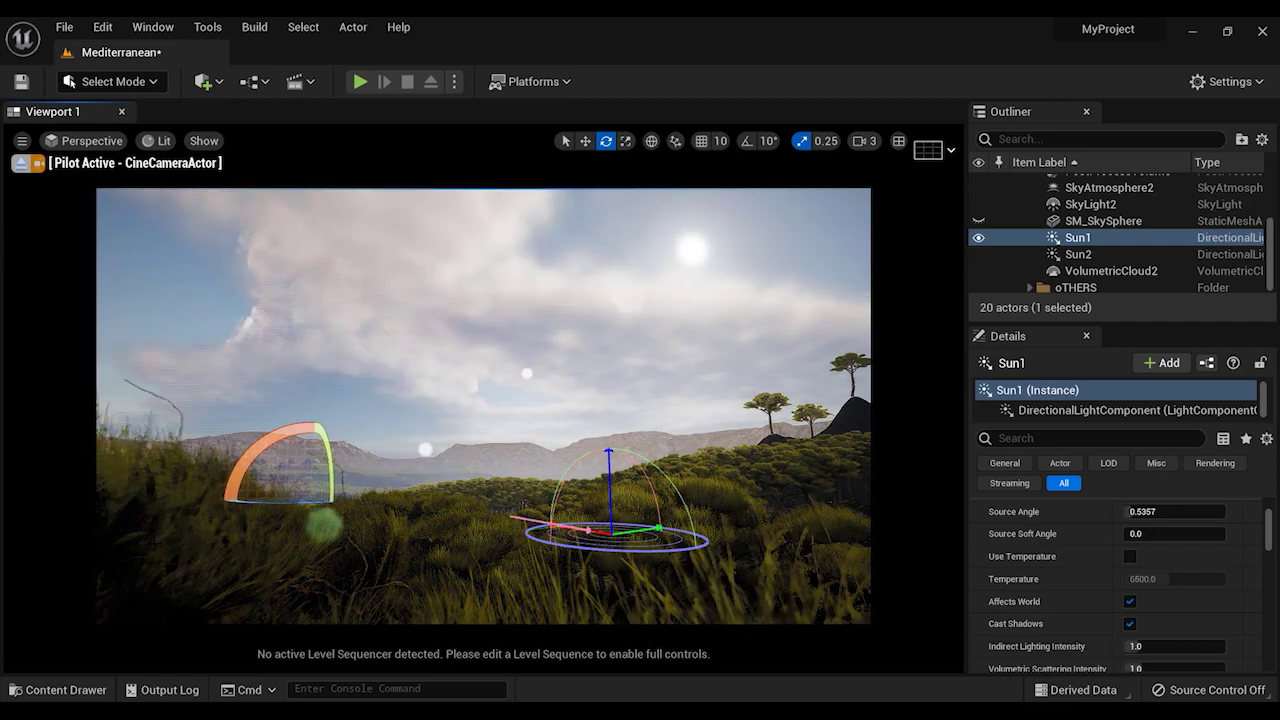
ctrl+drag(254, 532, 256, 528)
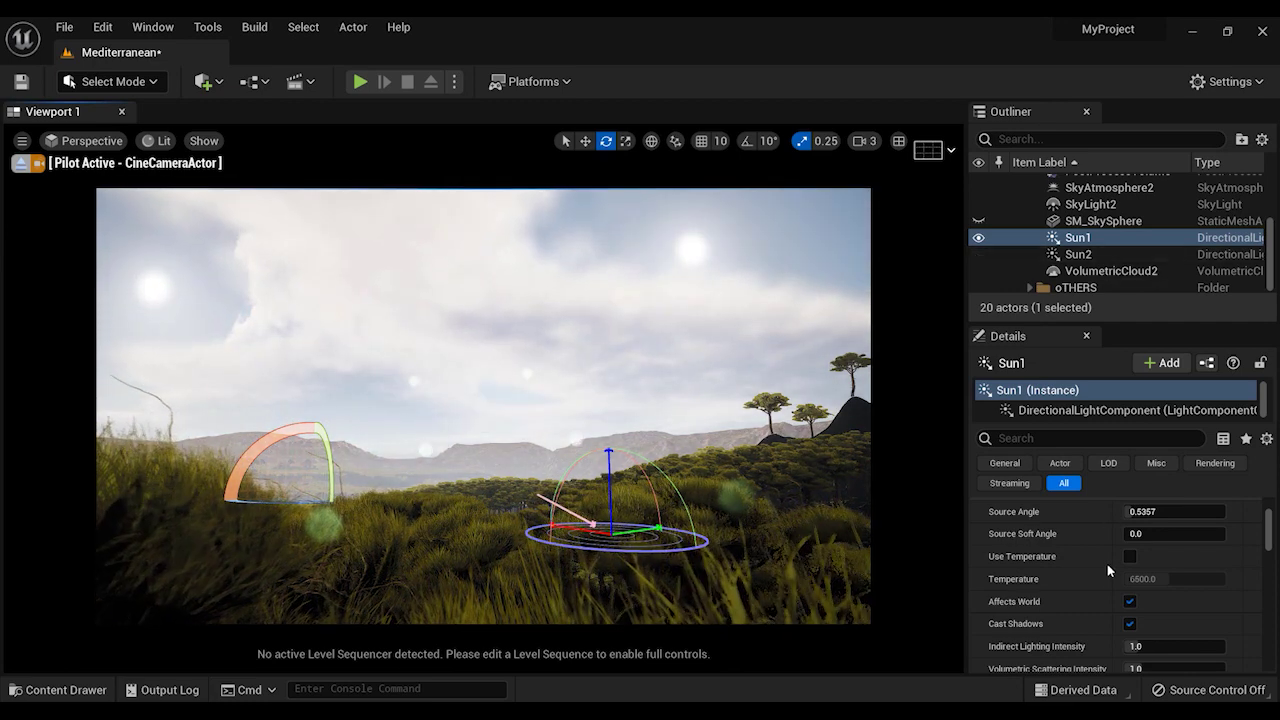
Step: Set Sun1's Y rotation to about 334.79 degrees
scroll(1105, 606, down, 1)
scroll(1104, 556, up, 4)
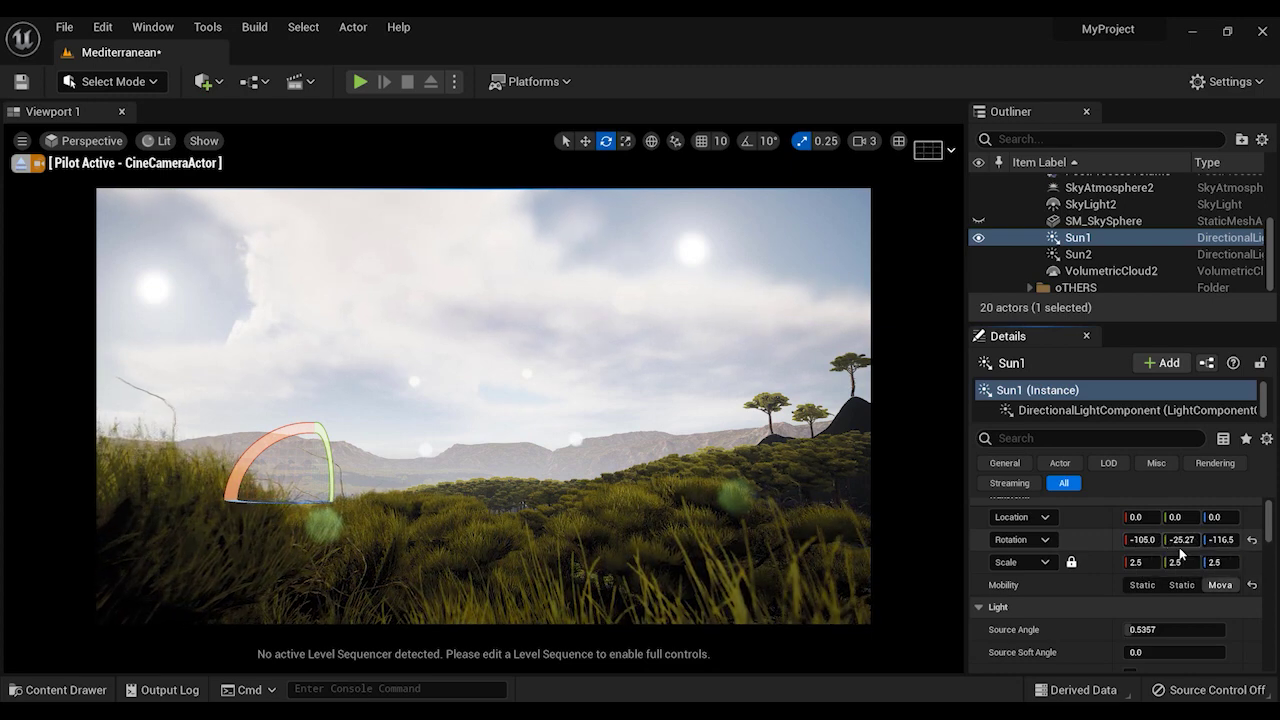
drag(1182, 539, 905, 540)
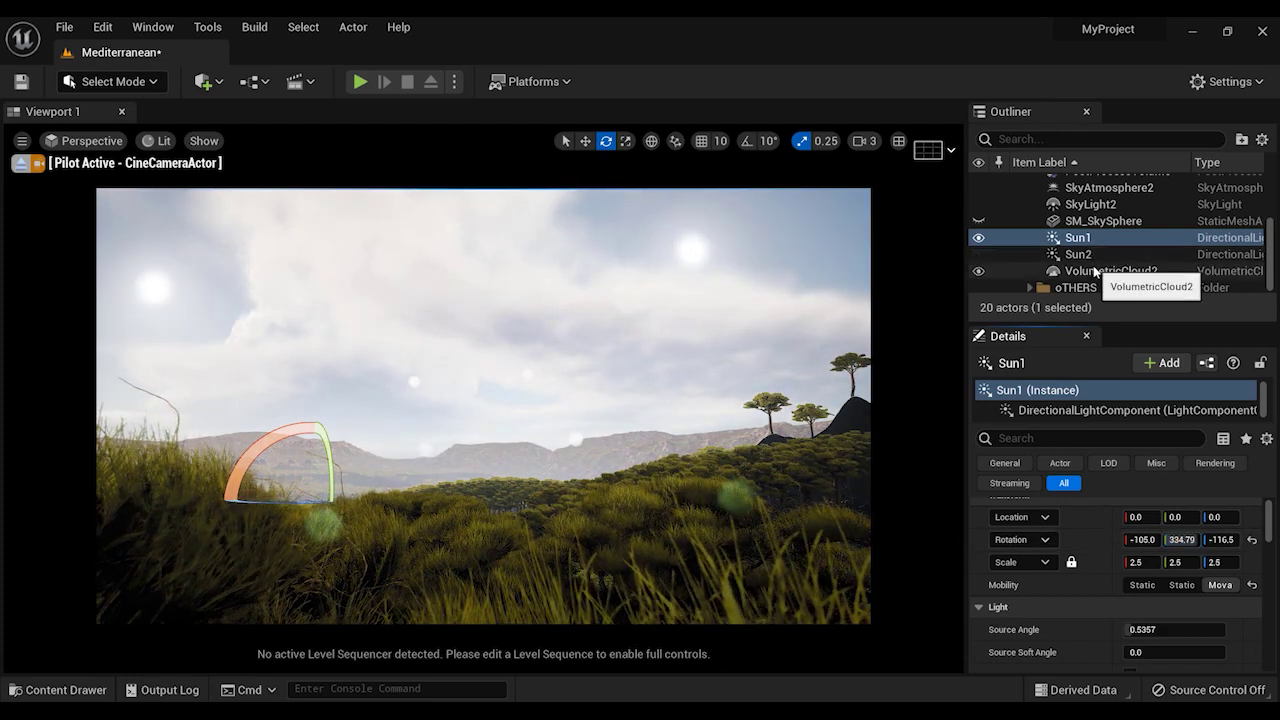
Step: Enable Use Temperature on Sun1 and set its temperature to 12000
scroll(1029, 585, down, 5)
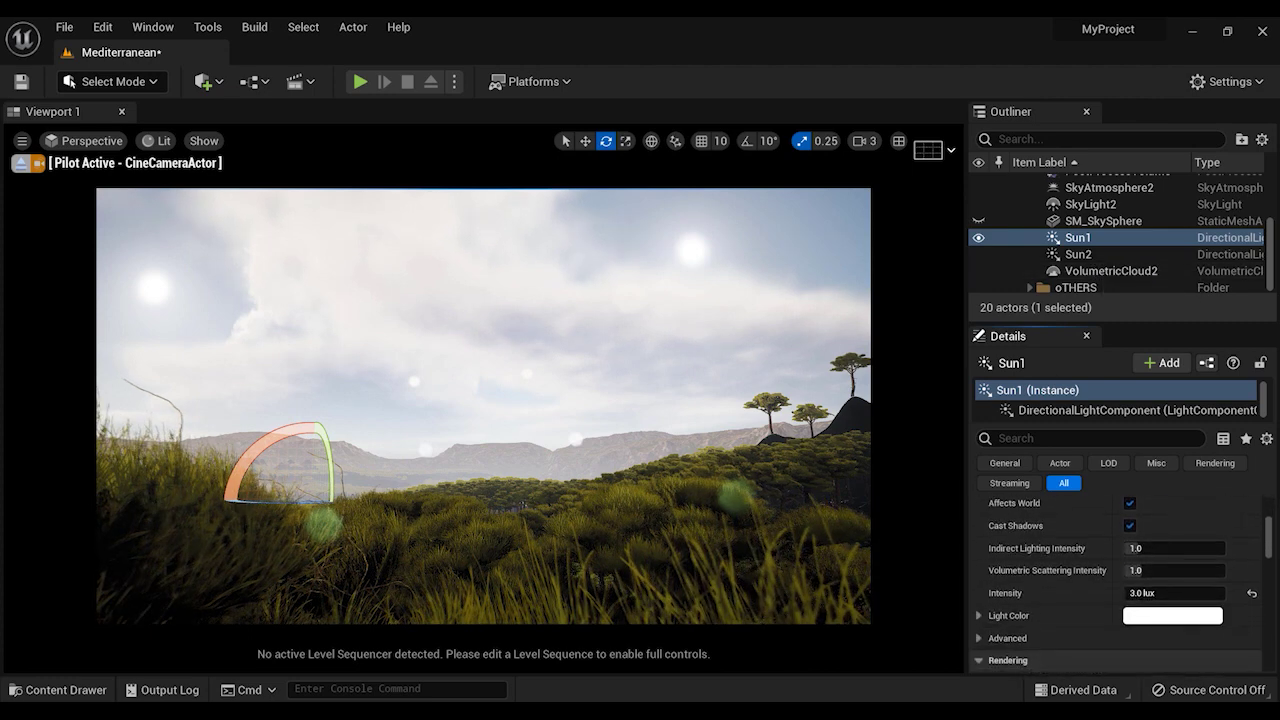
scroll(1128, 560, up, 4)
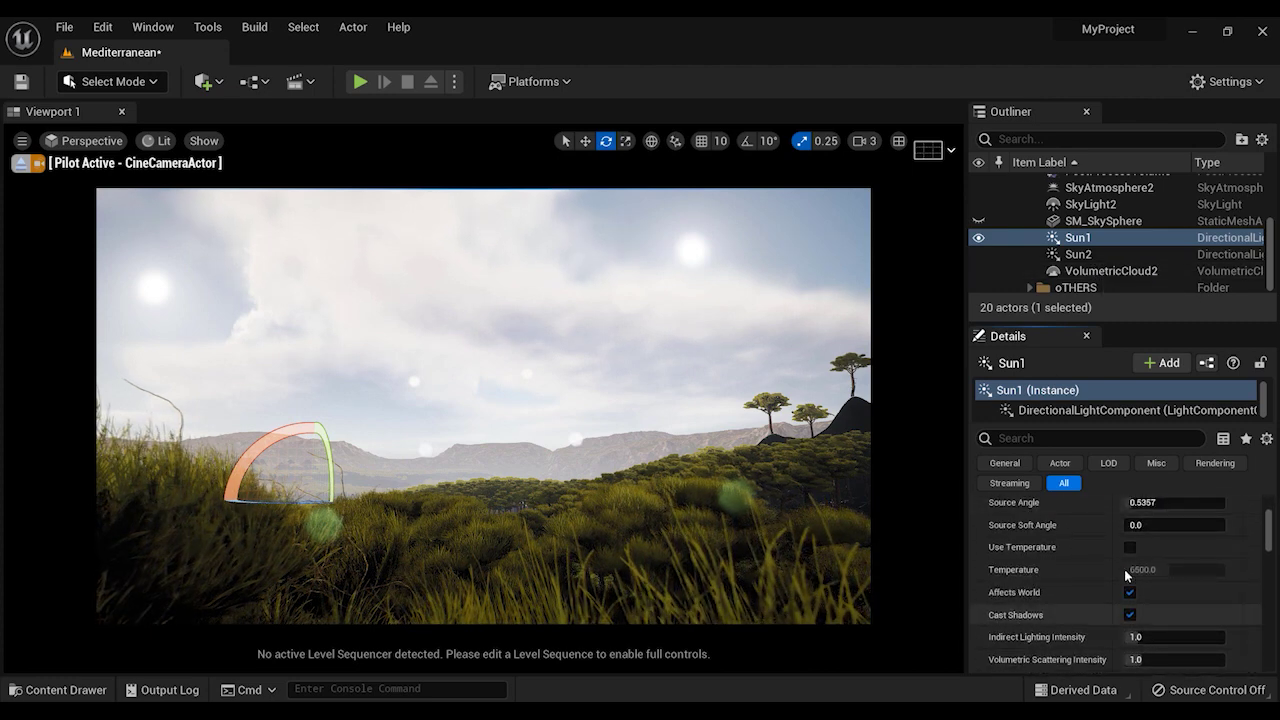
click(1130, 547)
click(1168, 569)
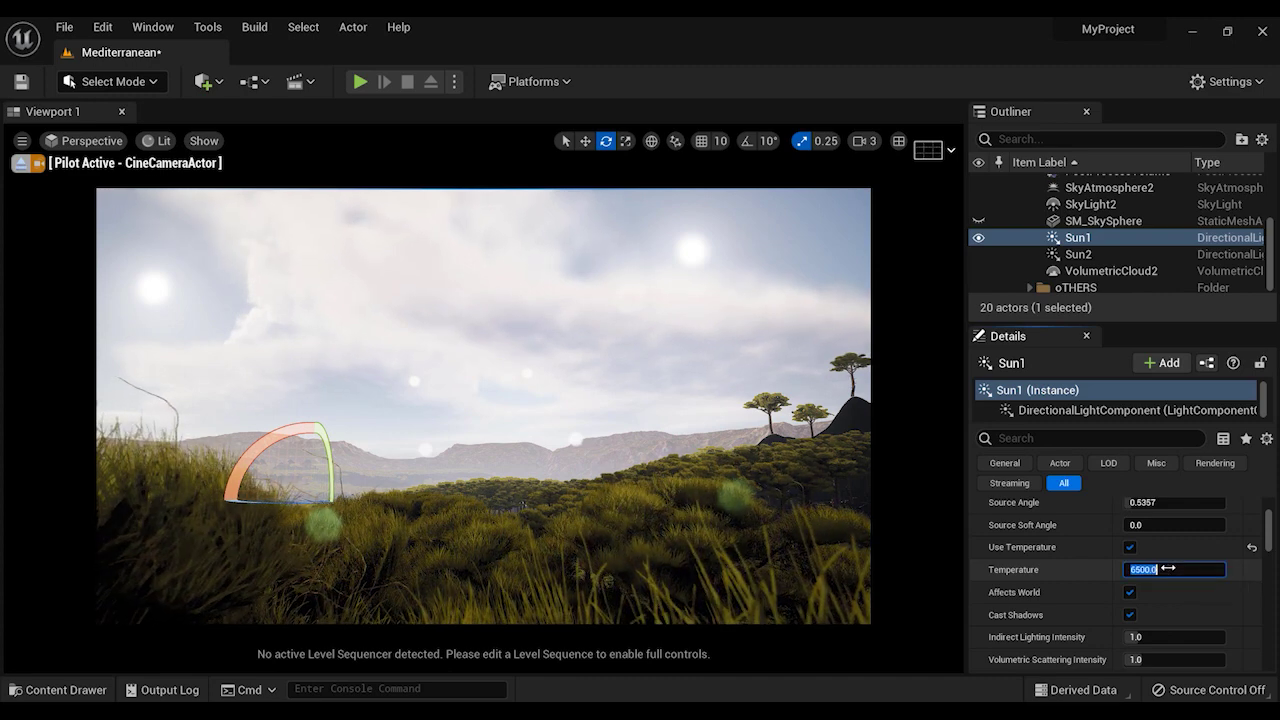
click(1174, 557)
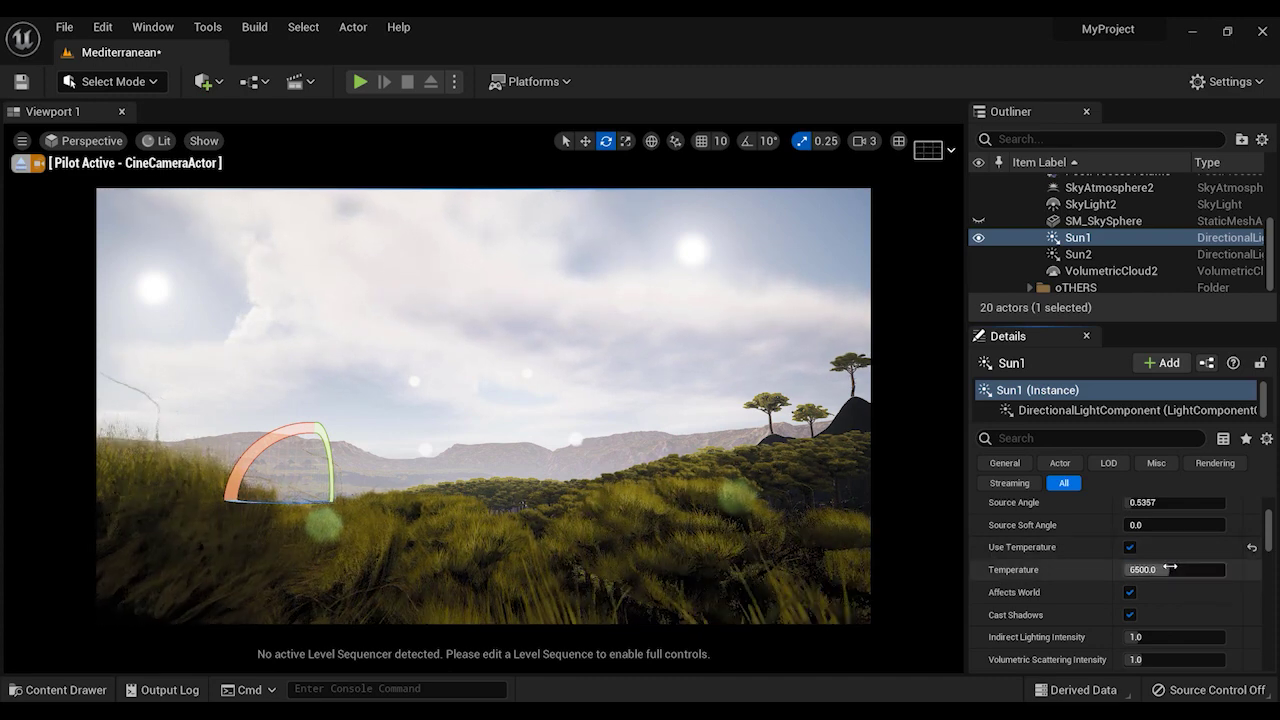
text(12000)
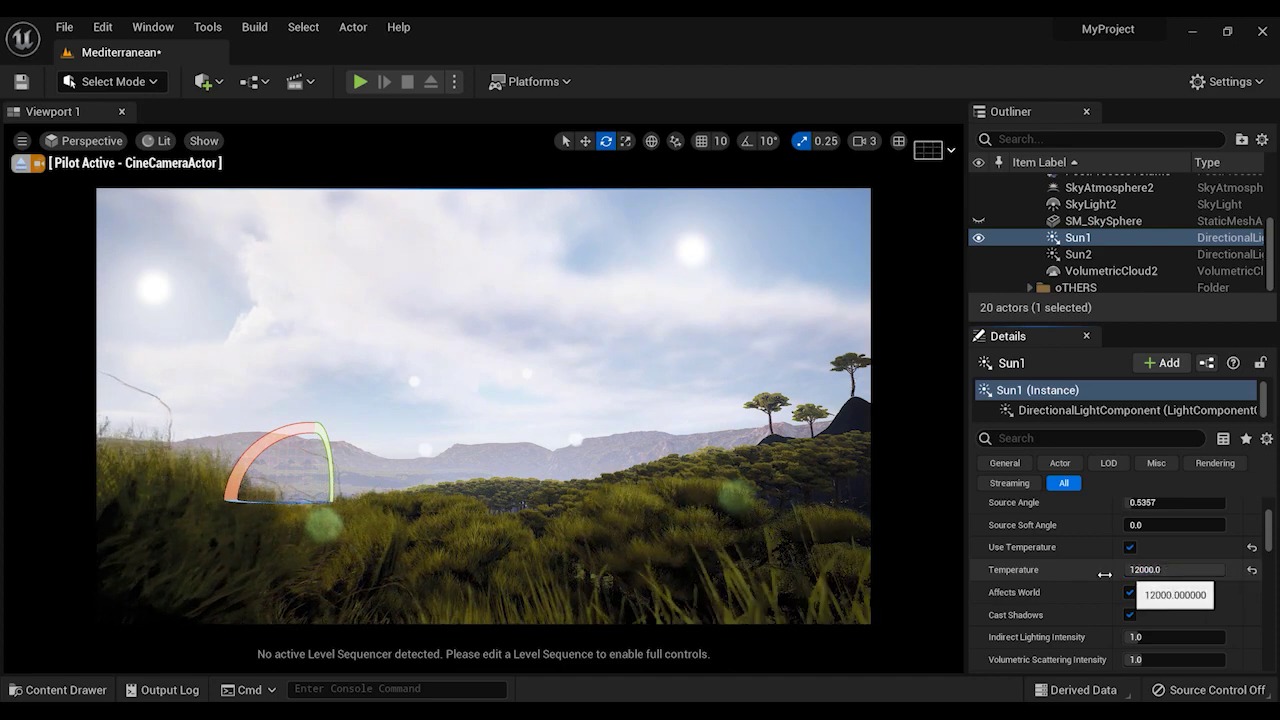
key(Return)
Step: Enable Use Temperature on Sun2 and set its temperature to 1700
click(1076, 255)
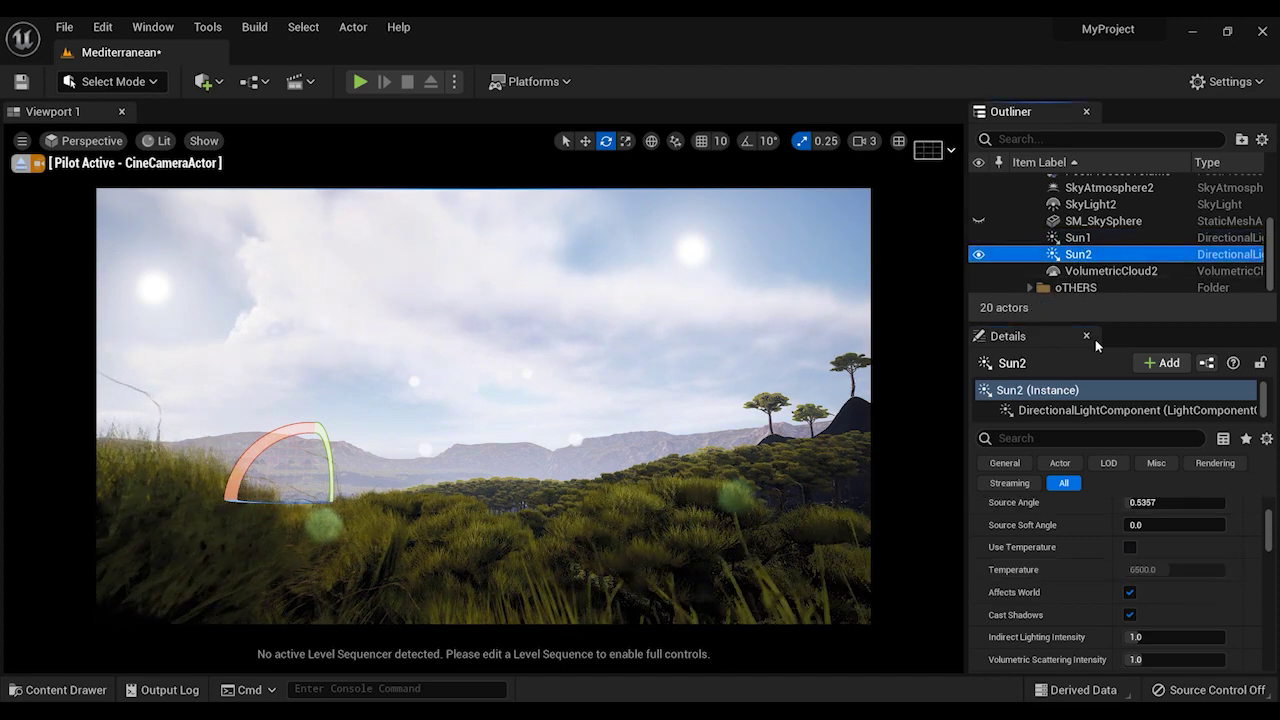
click(1129, 547)
drag(1160, 569, 1136, 569)
key(Return)
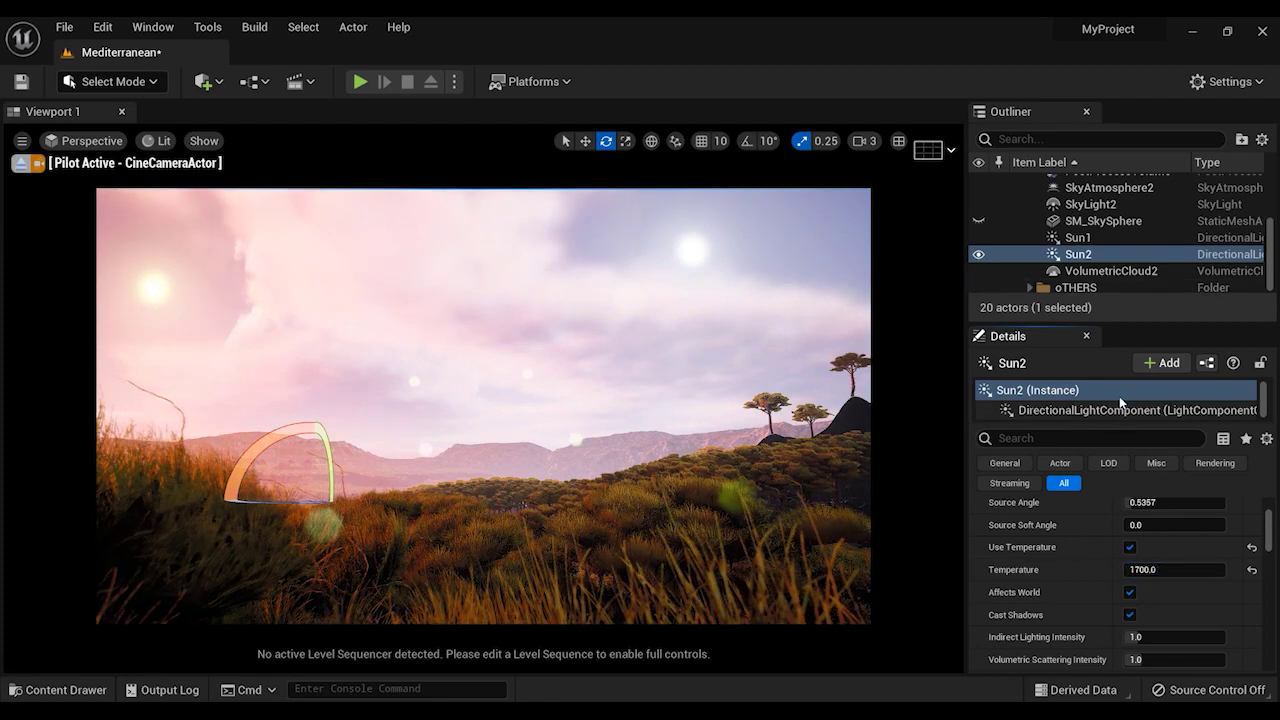
Step: Set VolumetricCloud2's Layer Bottom Altitude to about 14.69 and its Layer Height to 40
click(1124, 272)
scroll(1161, 604, up, 5)
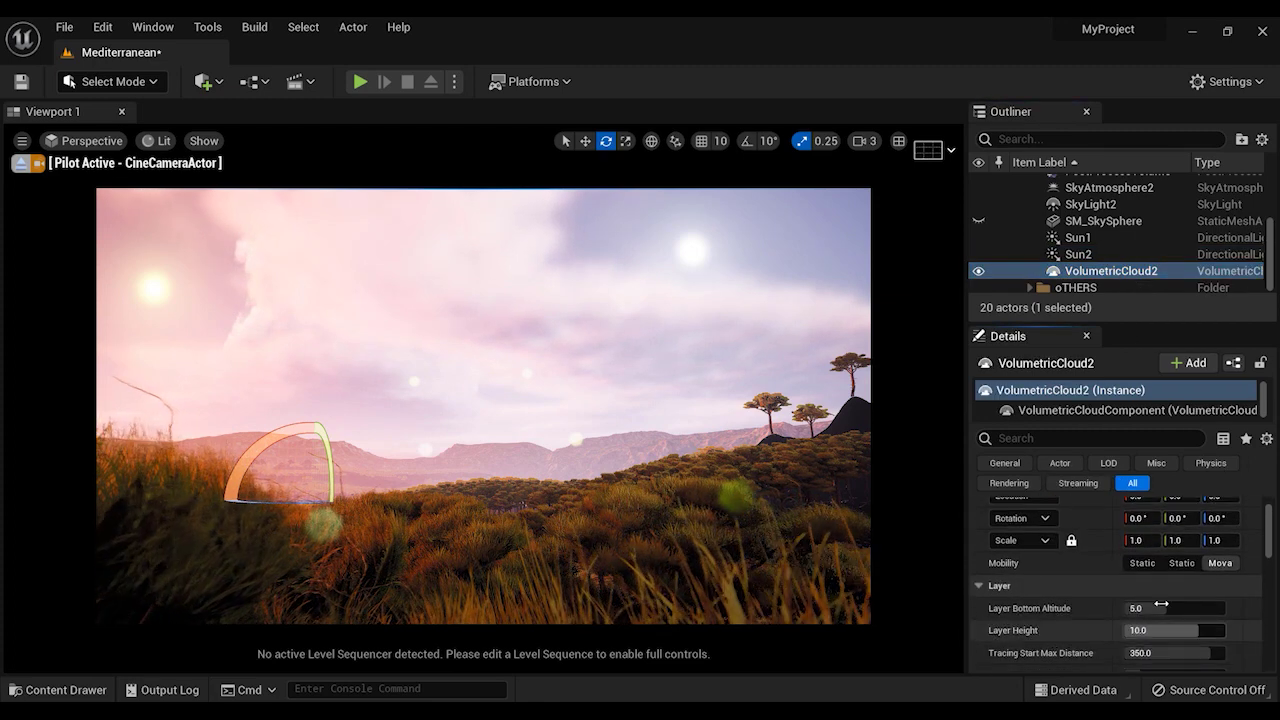
drag(1161, 604, 1225, 630)
right_drag(1110, 627, 1110, 595)
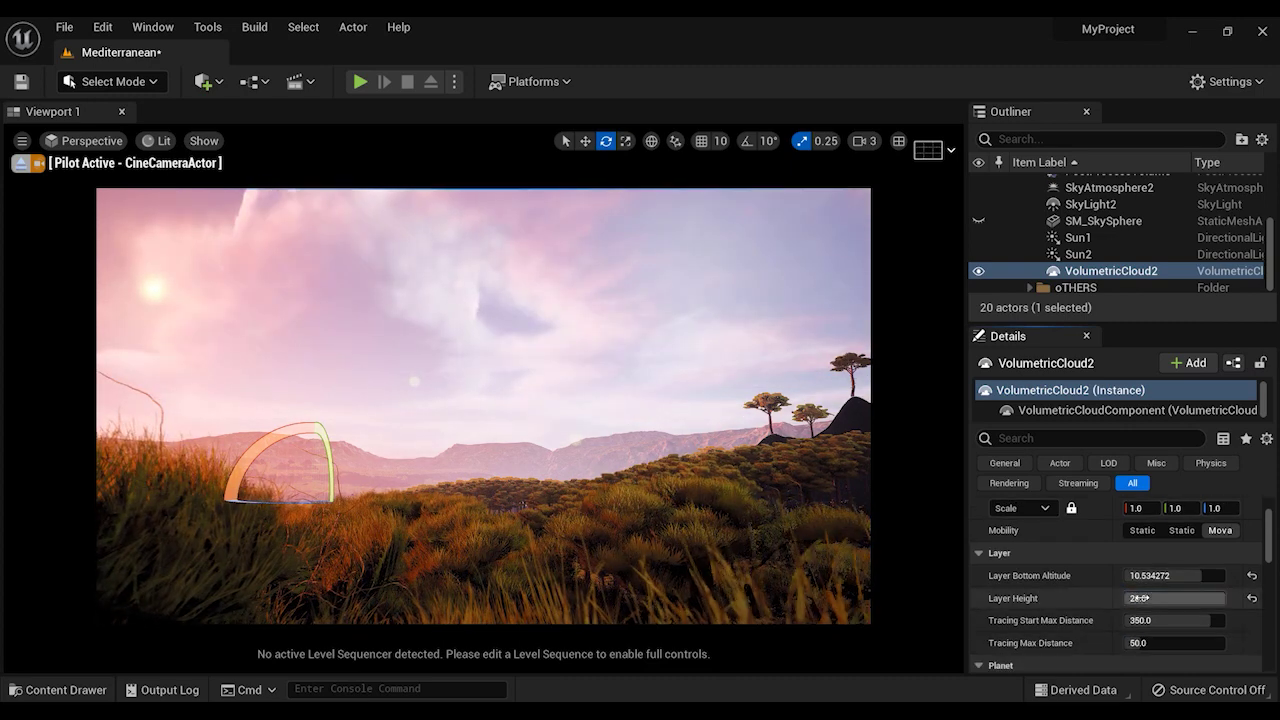
click(1140, 598)
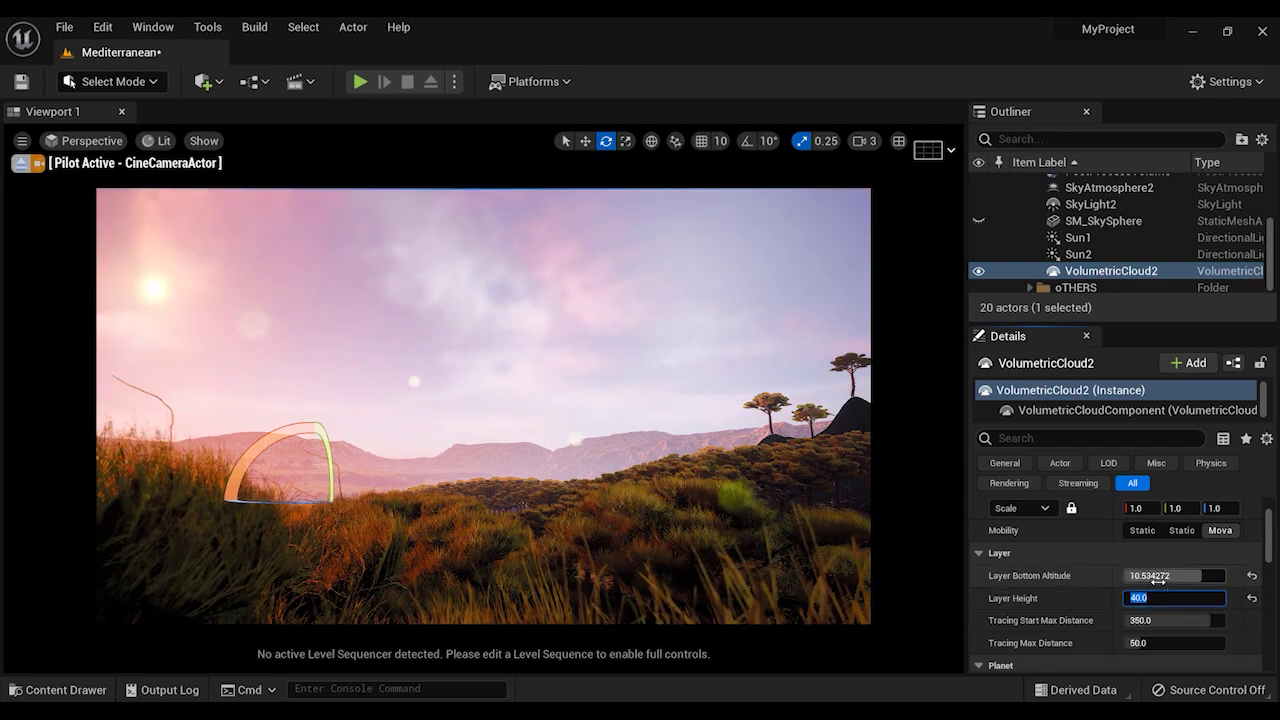
drag(1157, 576, 1218, 576)
scroll(1095, 550, up, 1)
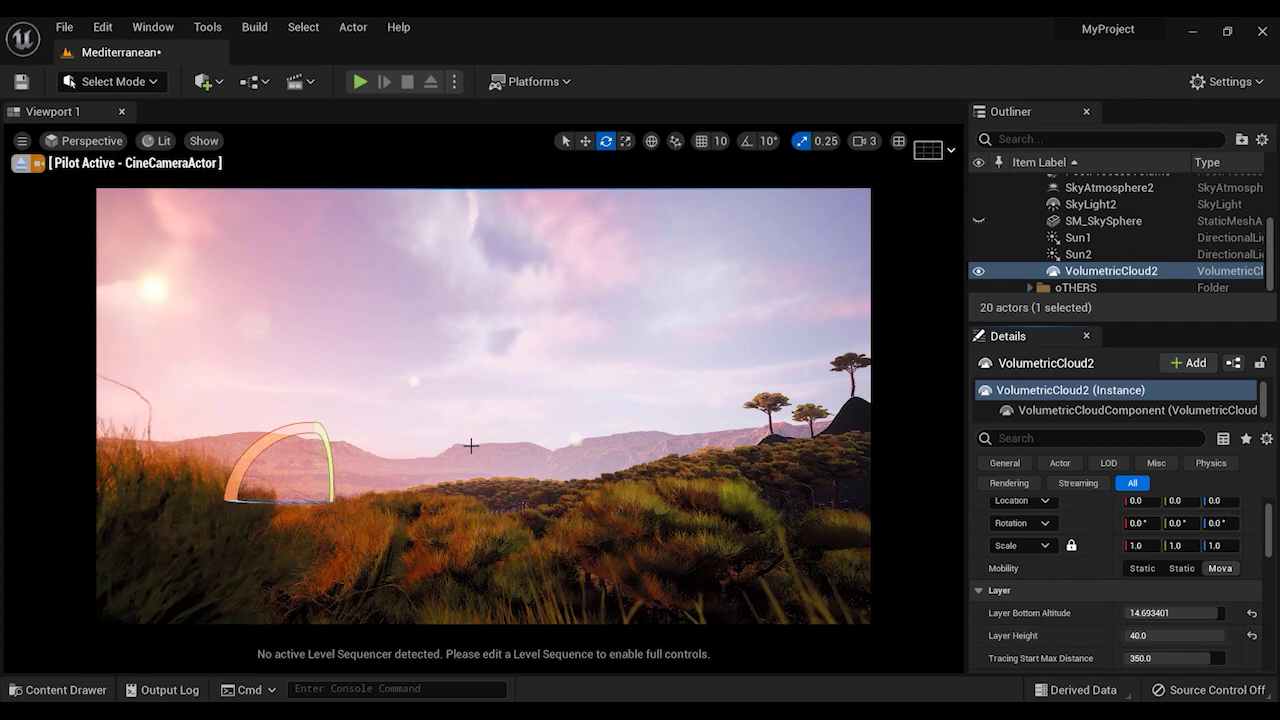
key(ctrl+l)
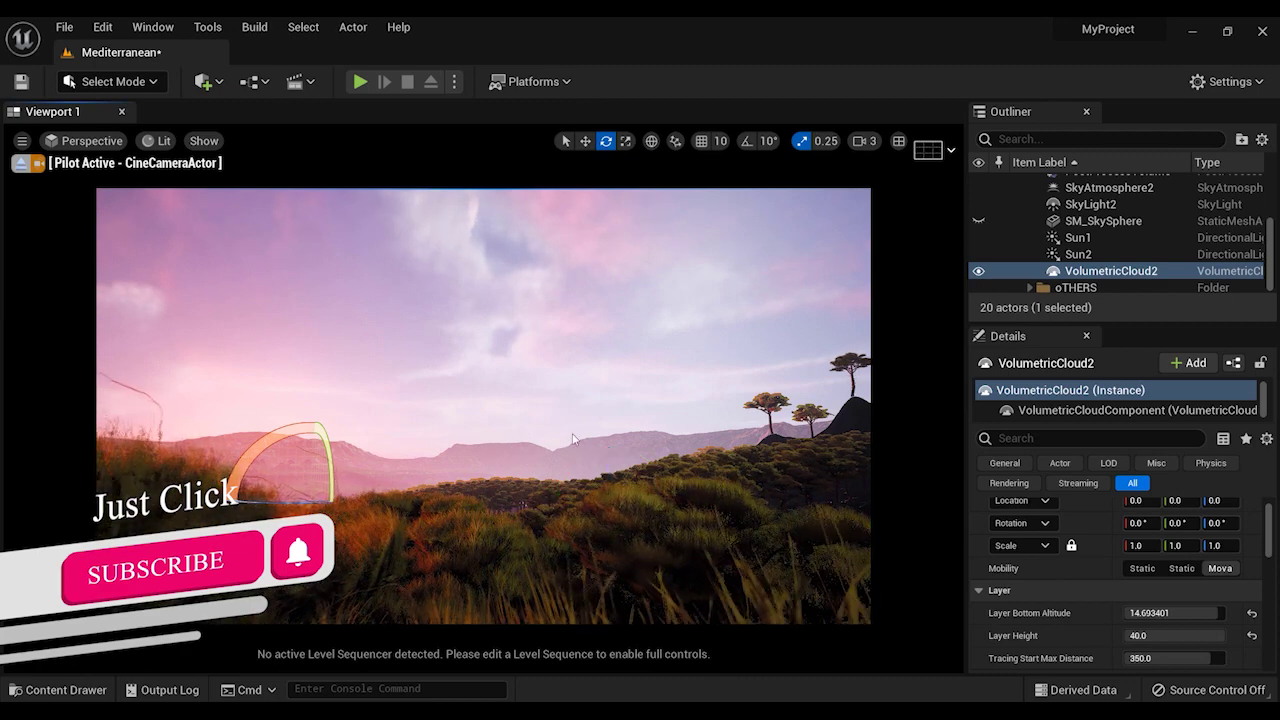
Step: Swing the atmosphere sun's direction interactively in the viewport to a side angle that darkens the foreground grass
key(ctrl+l)
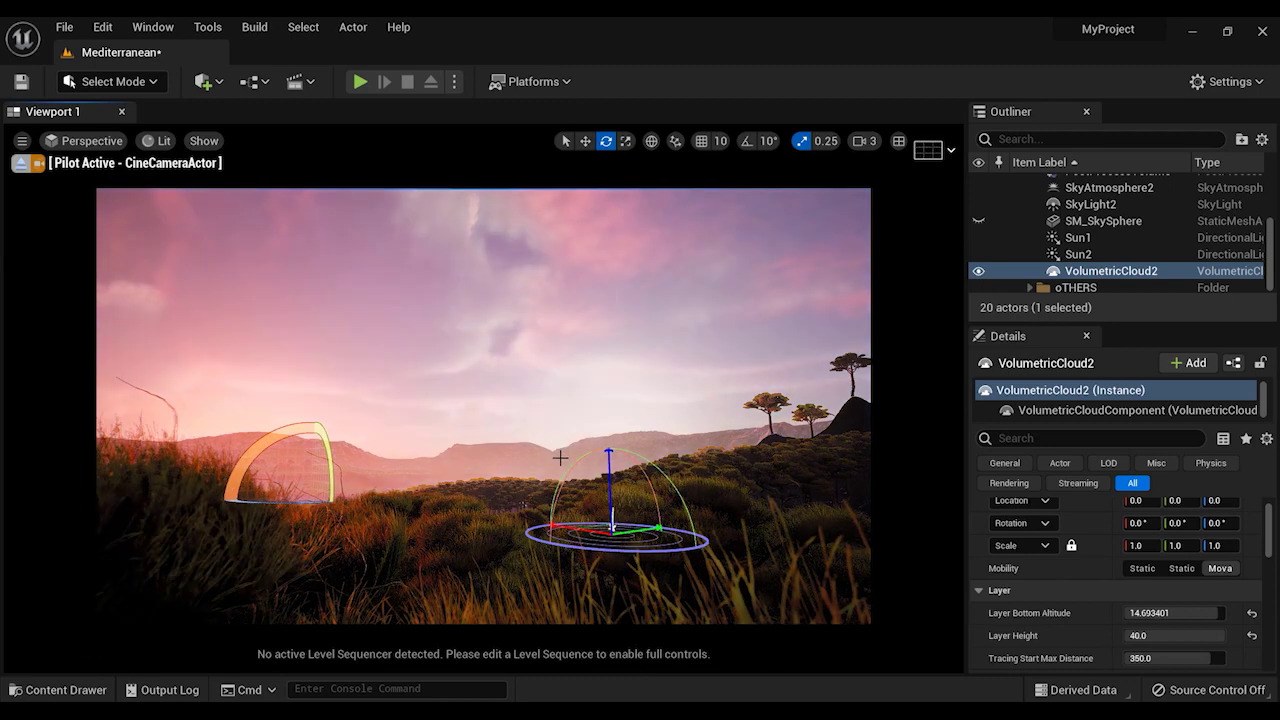
key(ctrl+l)
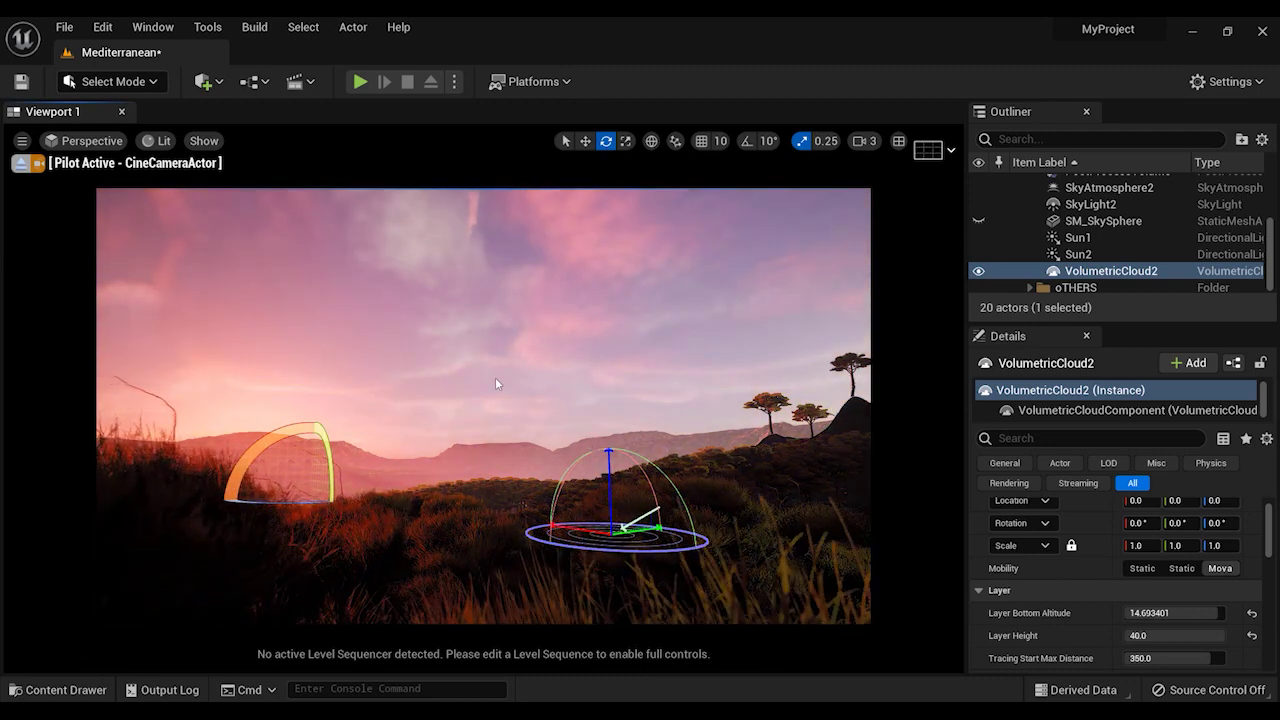
key(ctrl+l)
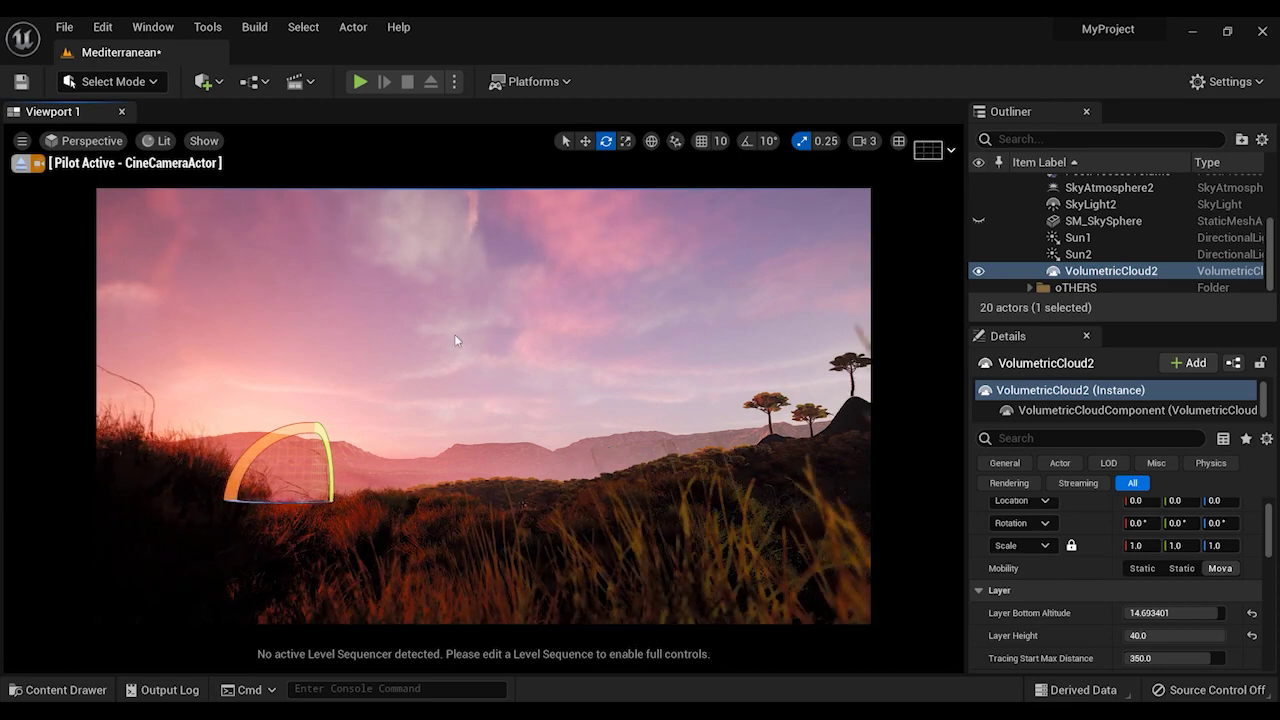
Step: Set Sun1's light temperature to 20000
click(1078, 238)
scroll(1108, 600, down, 3)
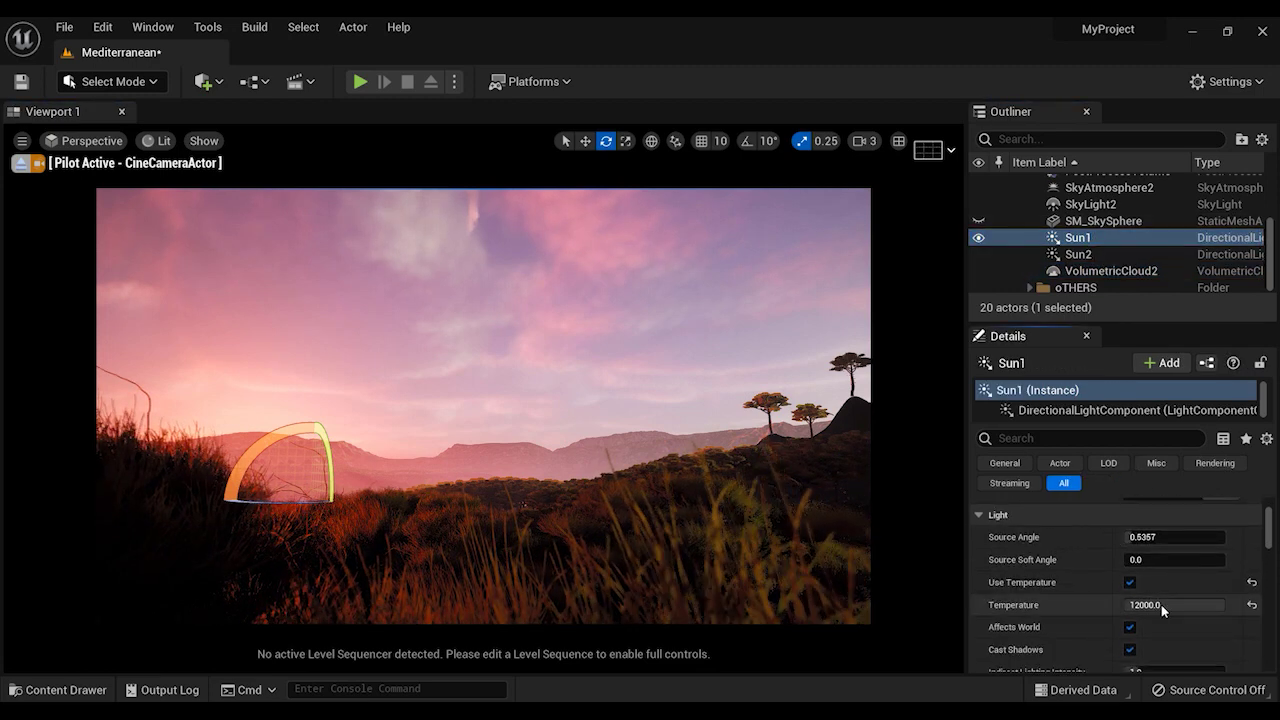
click(1163, 605)
text(2000)
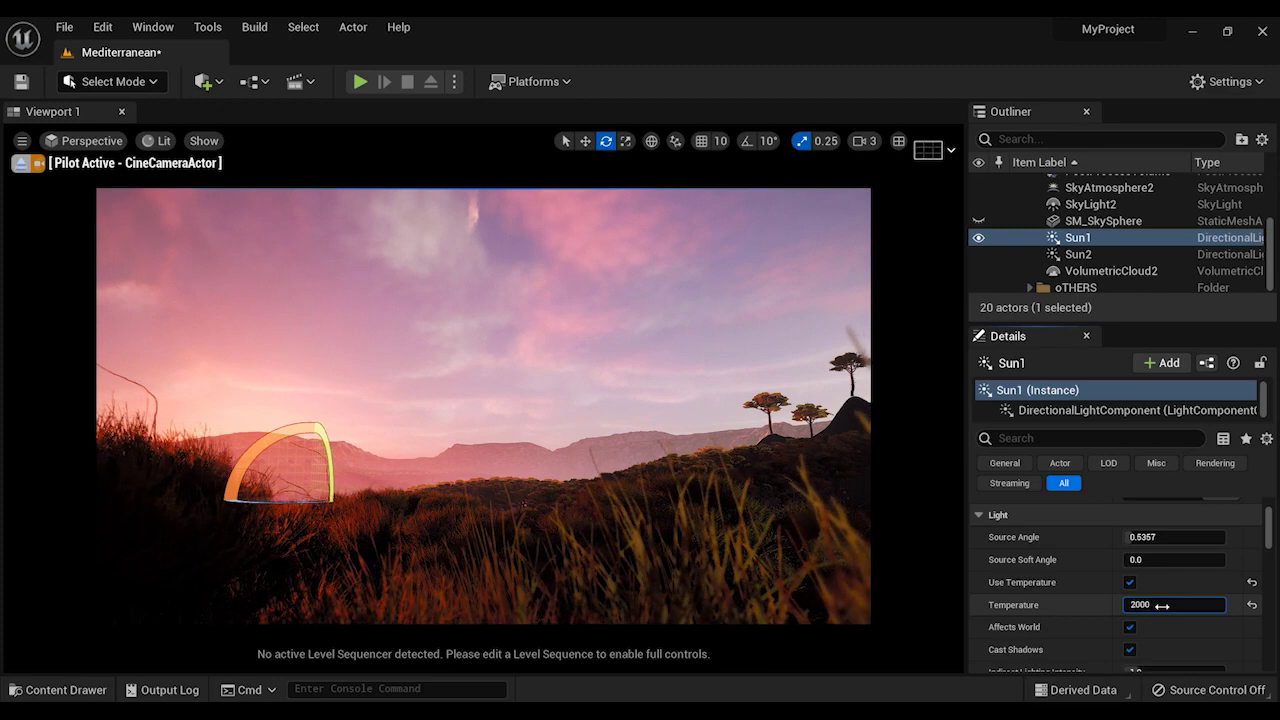
text(0)
key(Return)
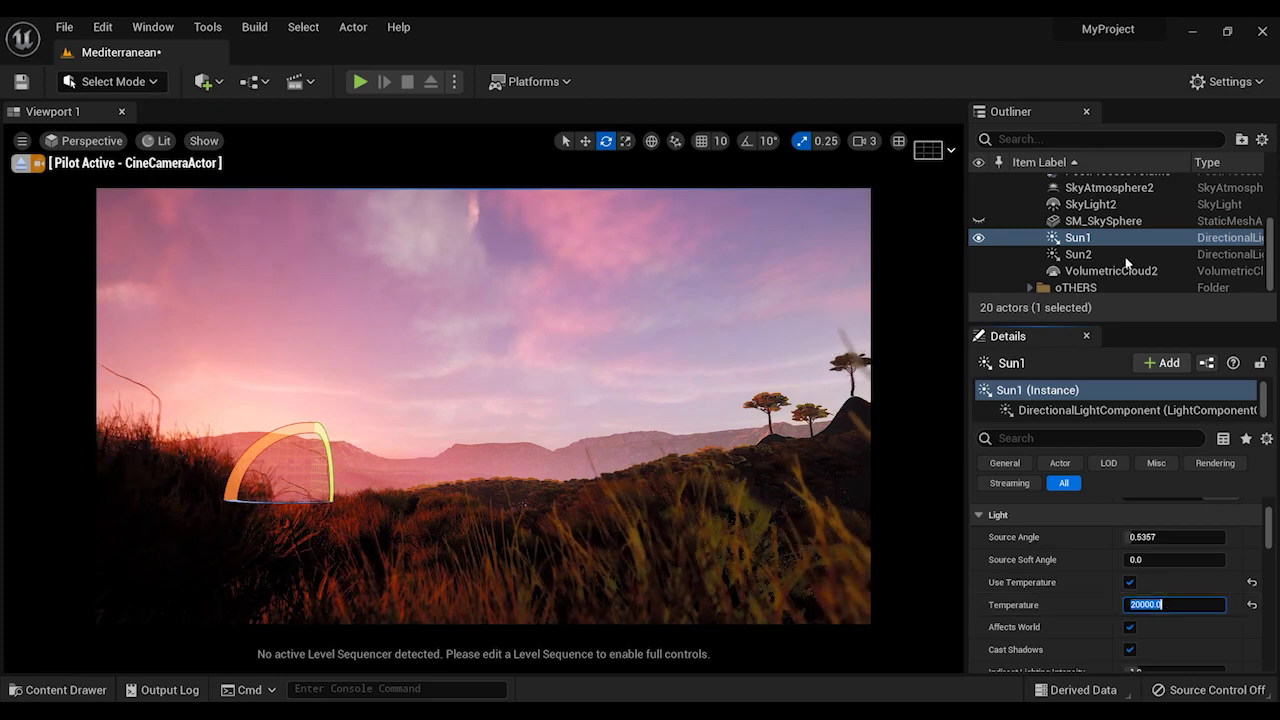
Step: Set Sun2's light temperature to 1000 and clear the actor selection
click(1078, 254)
click(1143, 605)
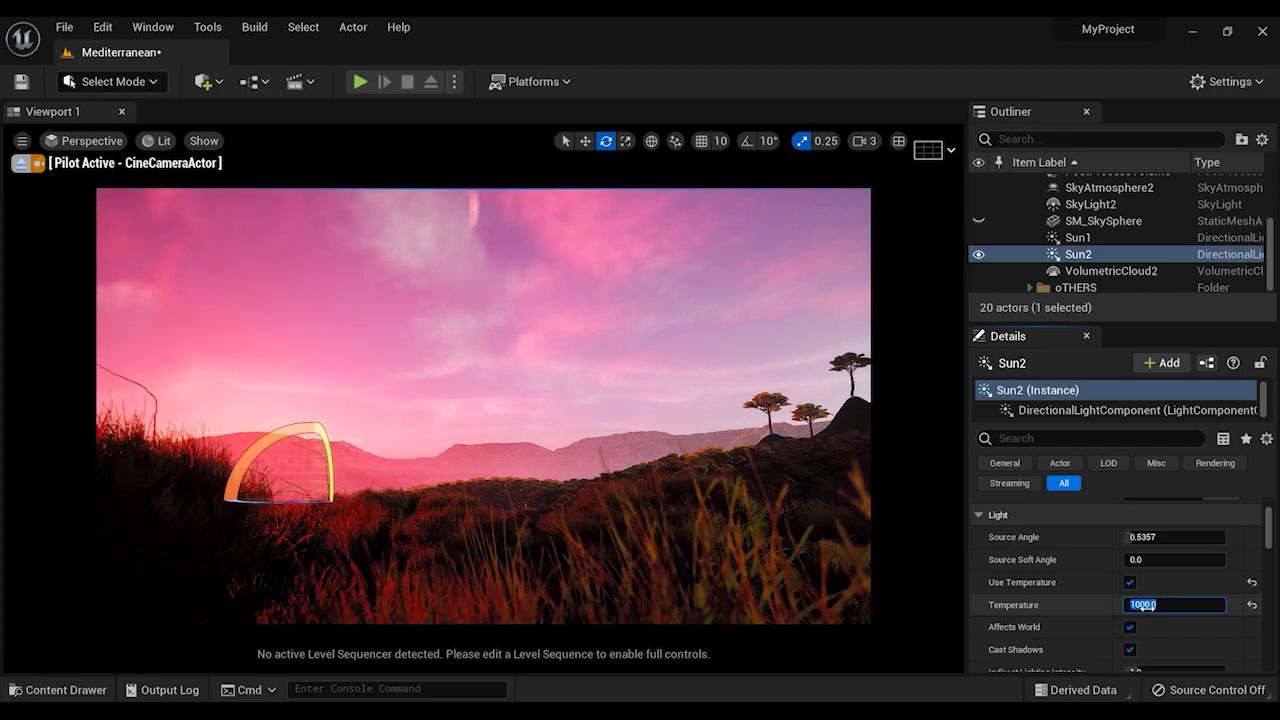
click(591, 437)
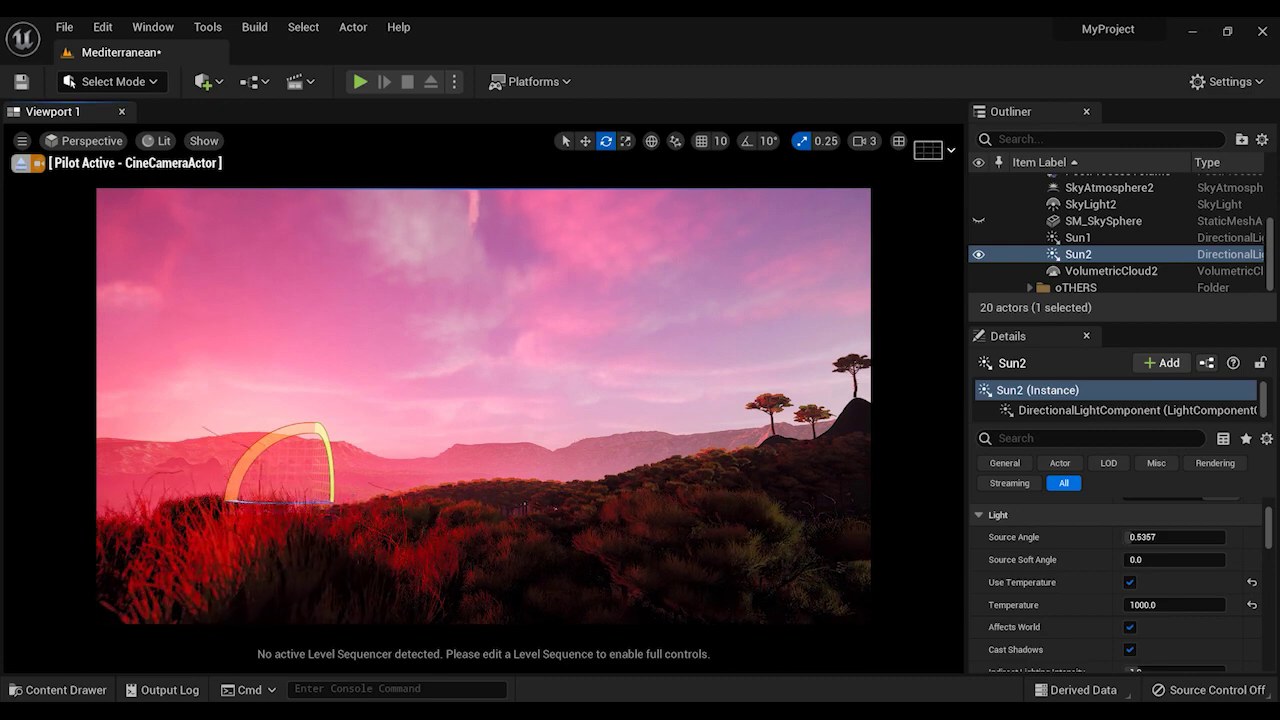
click(592, 409)
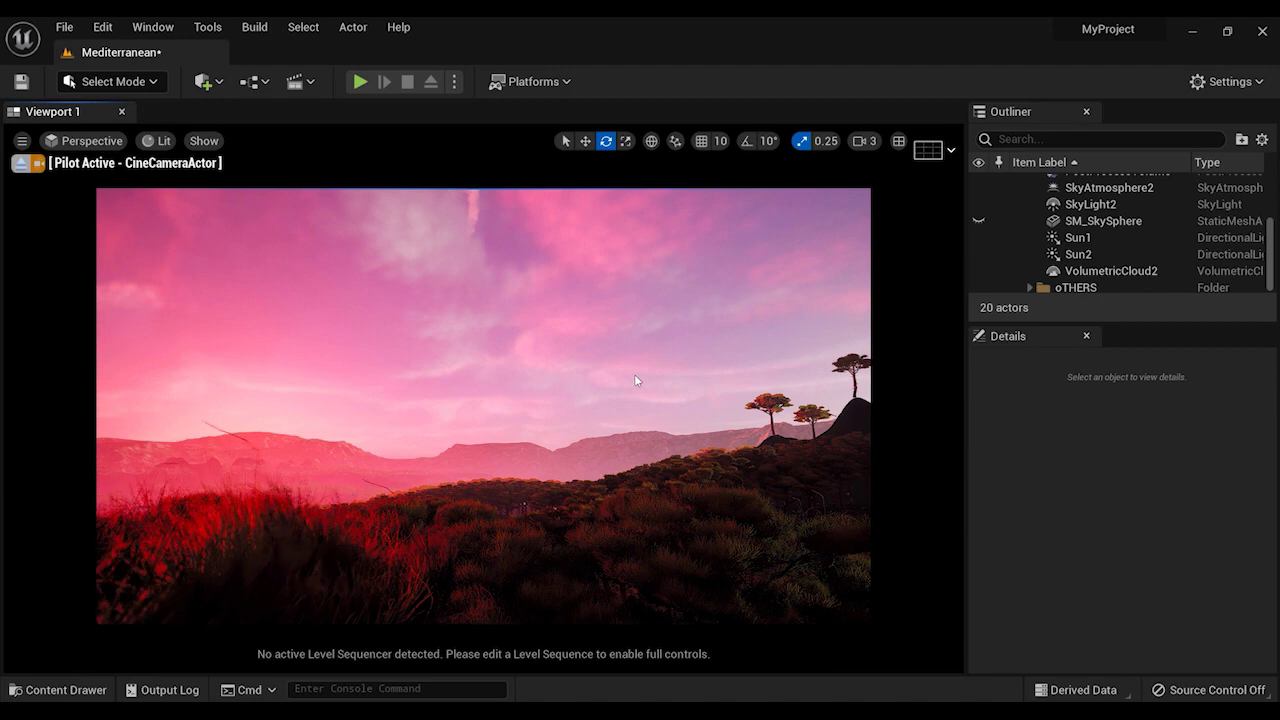
Step: Sweep the atmosphere sun's direction interactively in the viewport through several angles and down to the horizon for a deep red sky
key(ctrl+l)
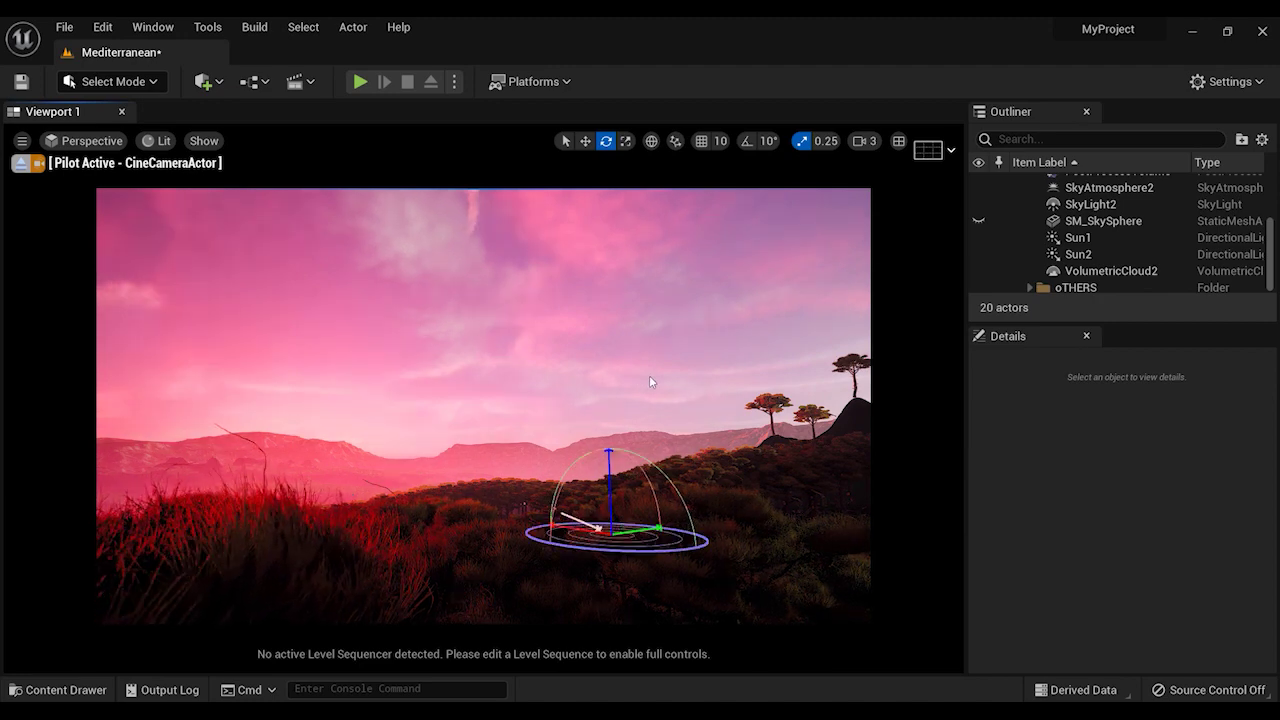
key(ctrl+l)
key(ctrl+l)
key(ctrl+l)
key(ctrl+l)
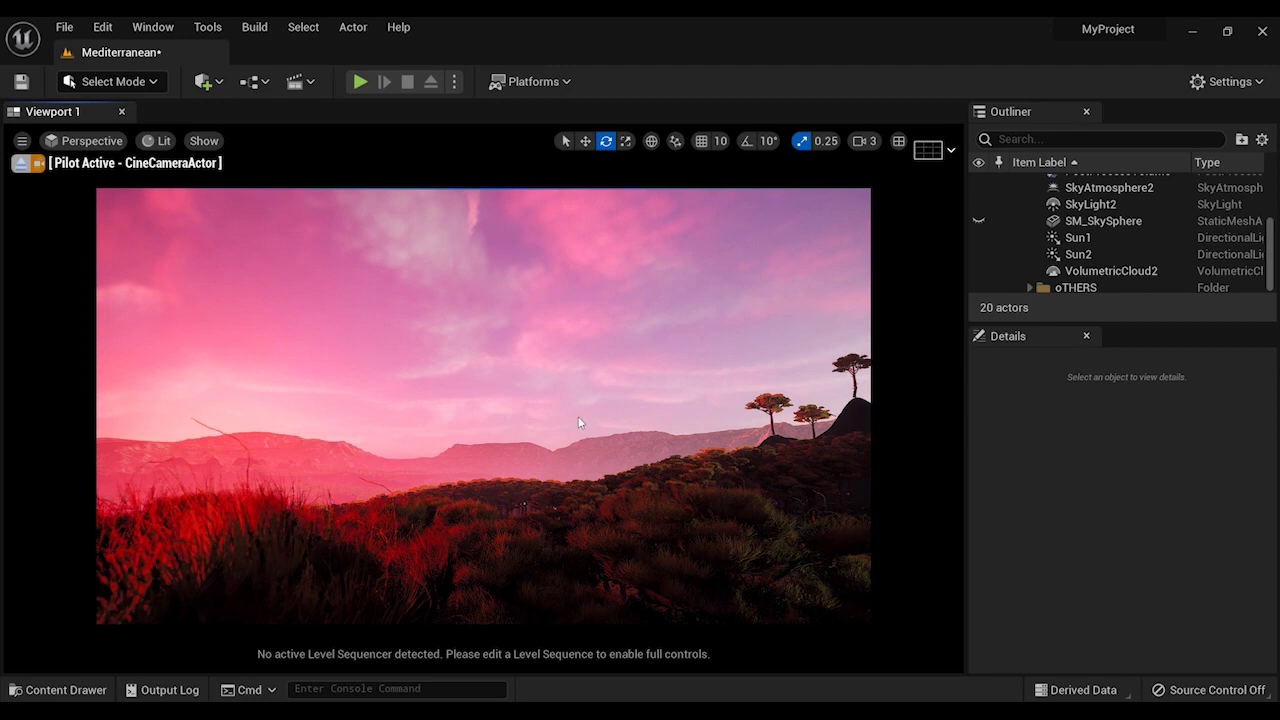
key(ctrl+l)
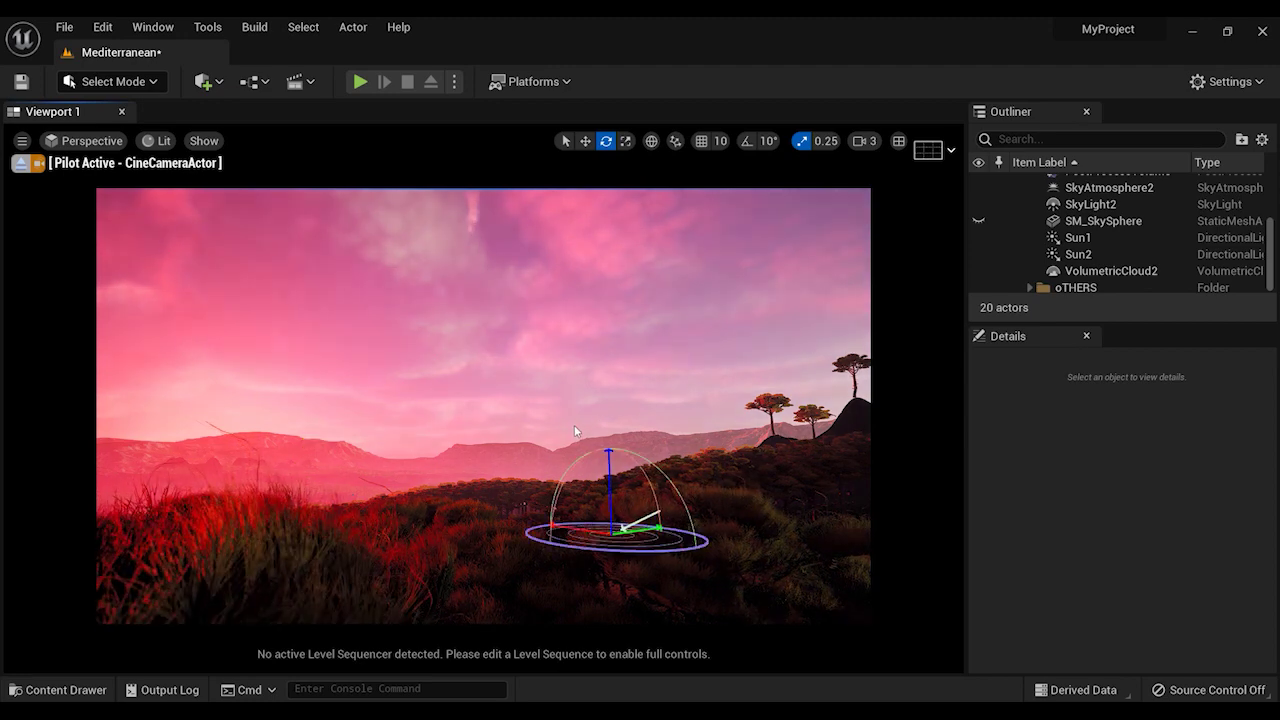
key(ctrl+l)
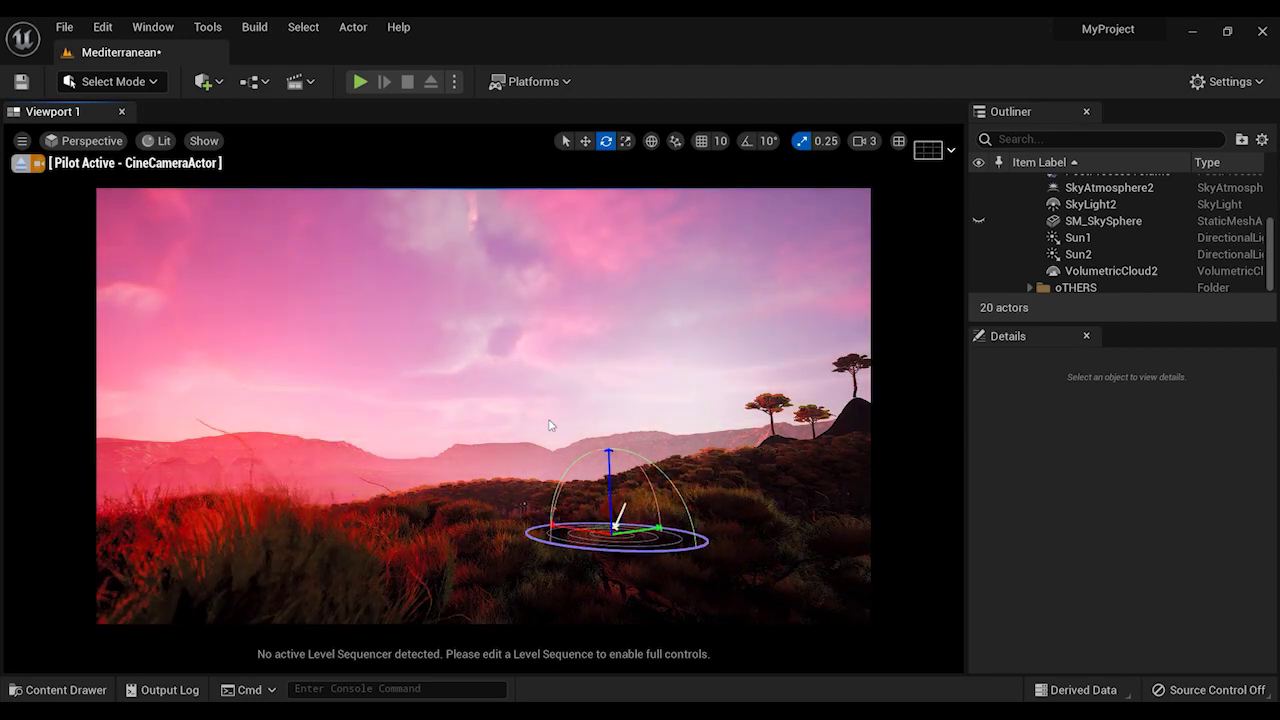
key(ctrl+l)
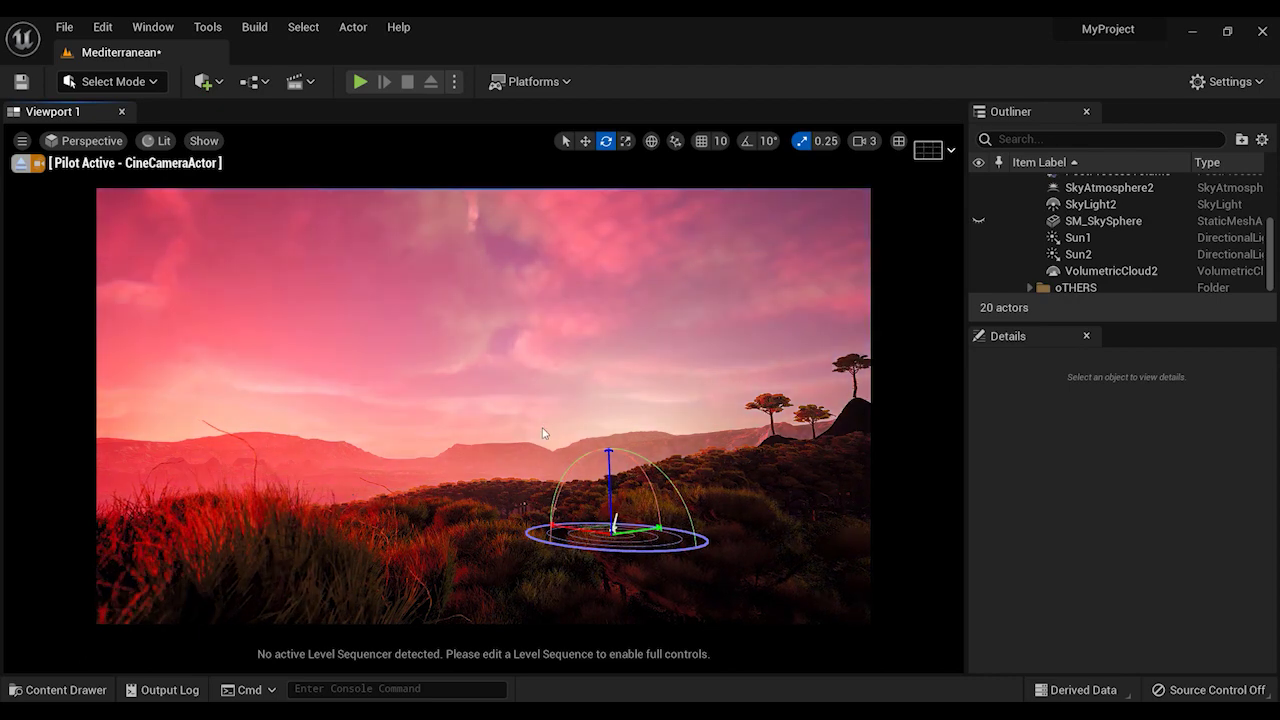
key(ctrl+l)
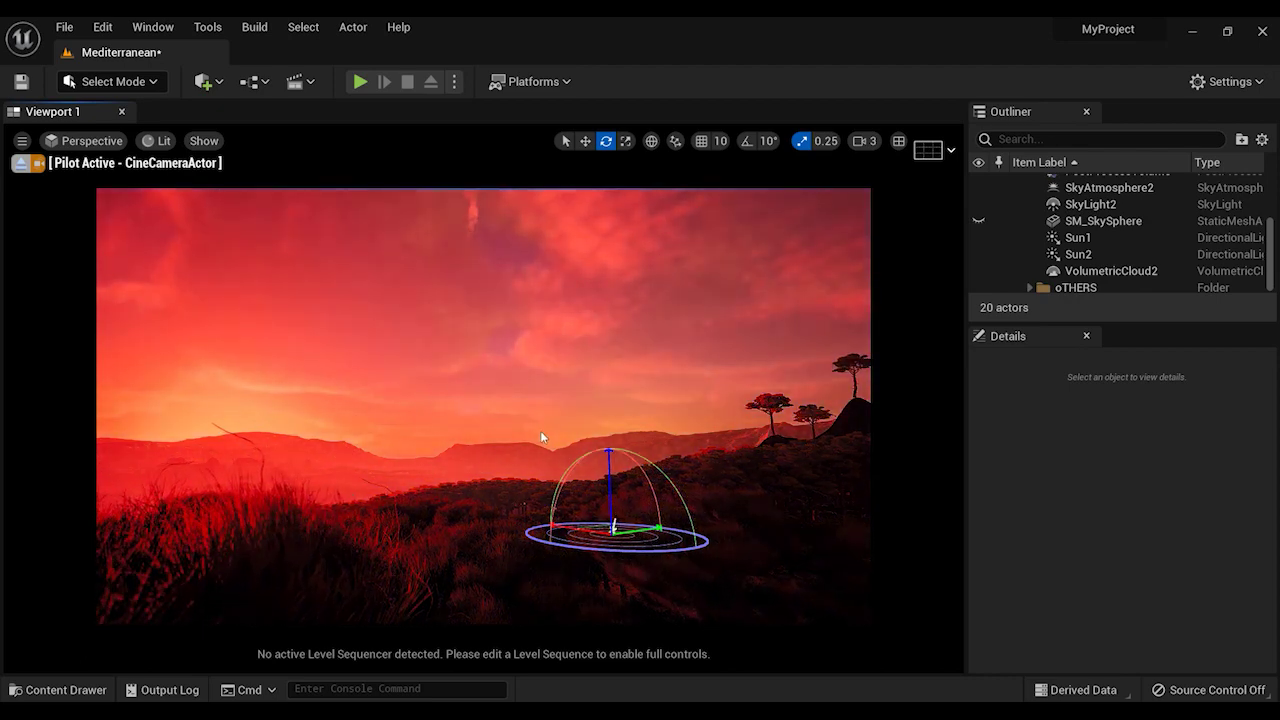
key(ctrl+l)
key(ctrl+l)
key(ctrl+l)
key(ctrl+l)
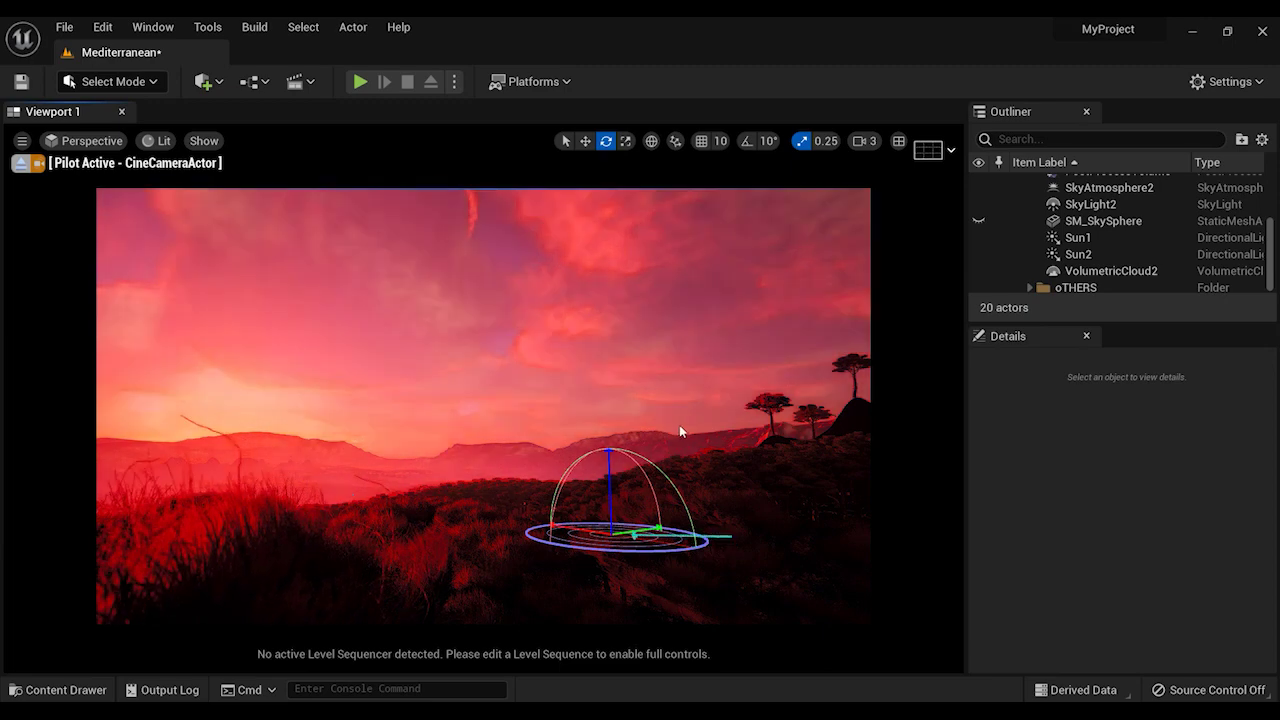